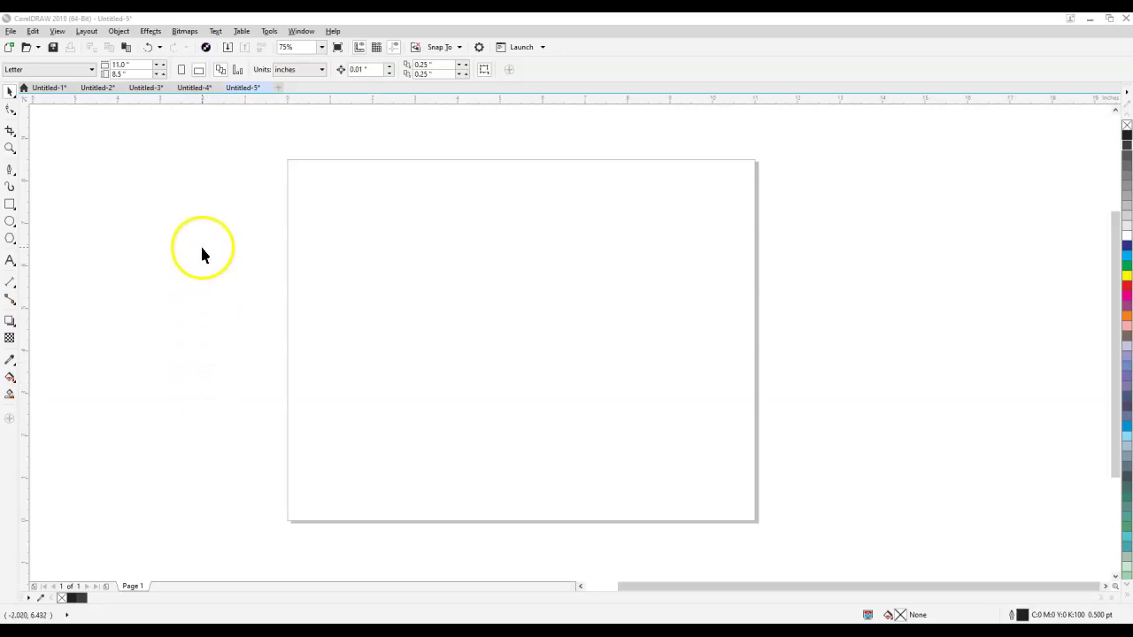
- With the Pen tool, draw a short line slanting up-right from near the page centre
{"action": "left_click", "coordinate": [11, 171]}
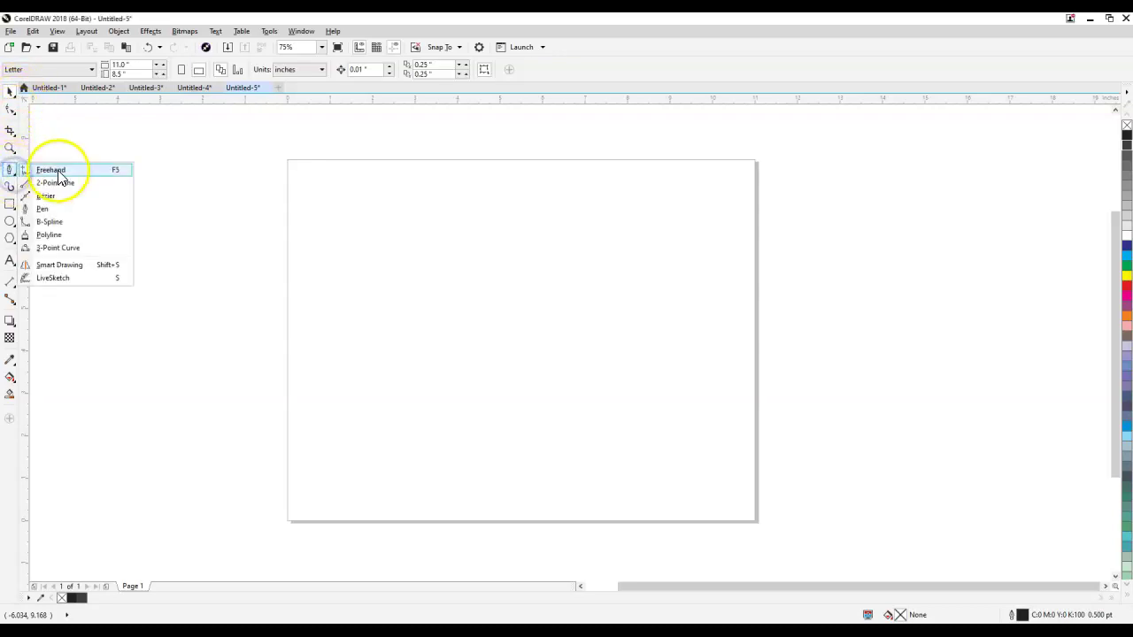
{"action": "left_click", "coordinate": [46, 209]}
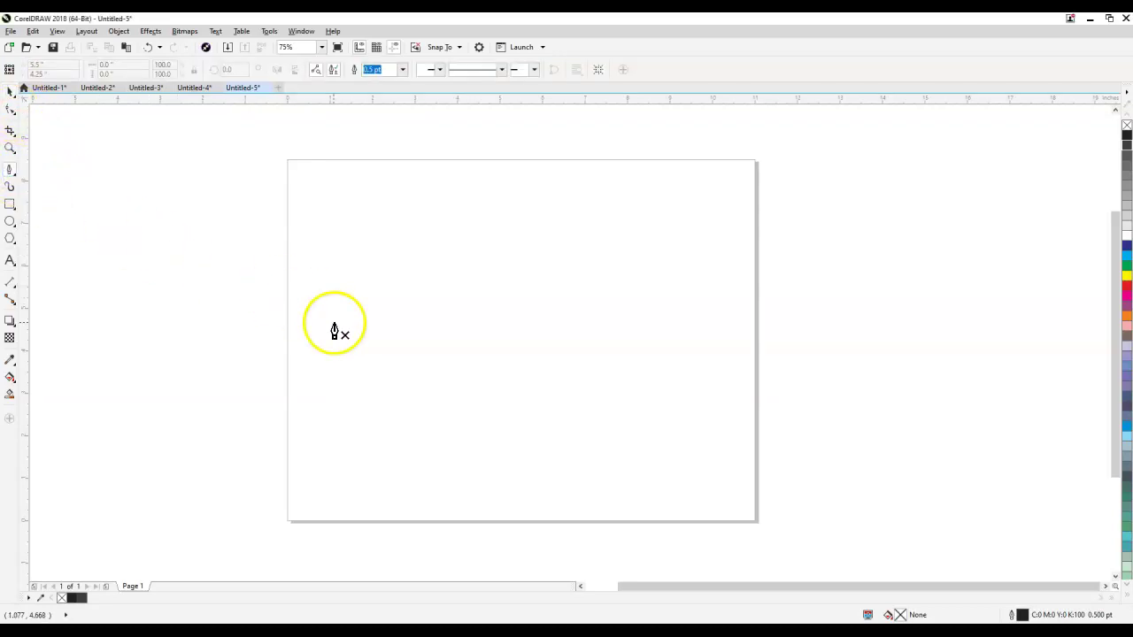
{"action": "left_click", "coordinate": [425, 320]}
{"action": "left_click_drag", "start_coordinate": [425, 323], "coordinate": [464, 282]}
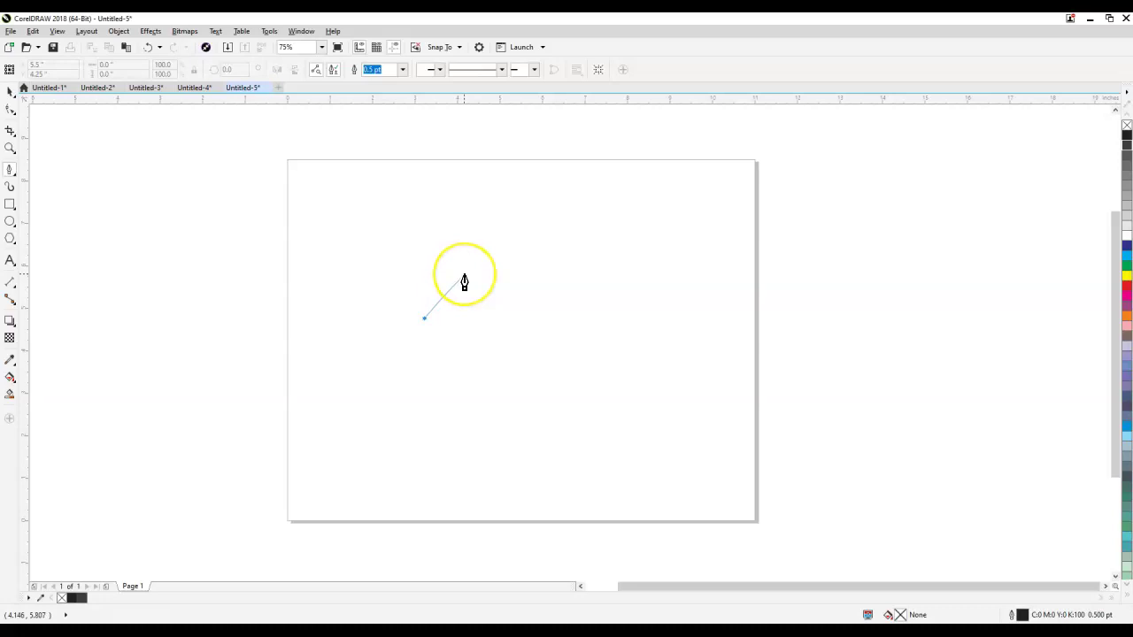
- Continue the path from the line's top into an arc over the top and down the right side
{"action": "double_click", "coordinate": [464, 279]}
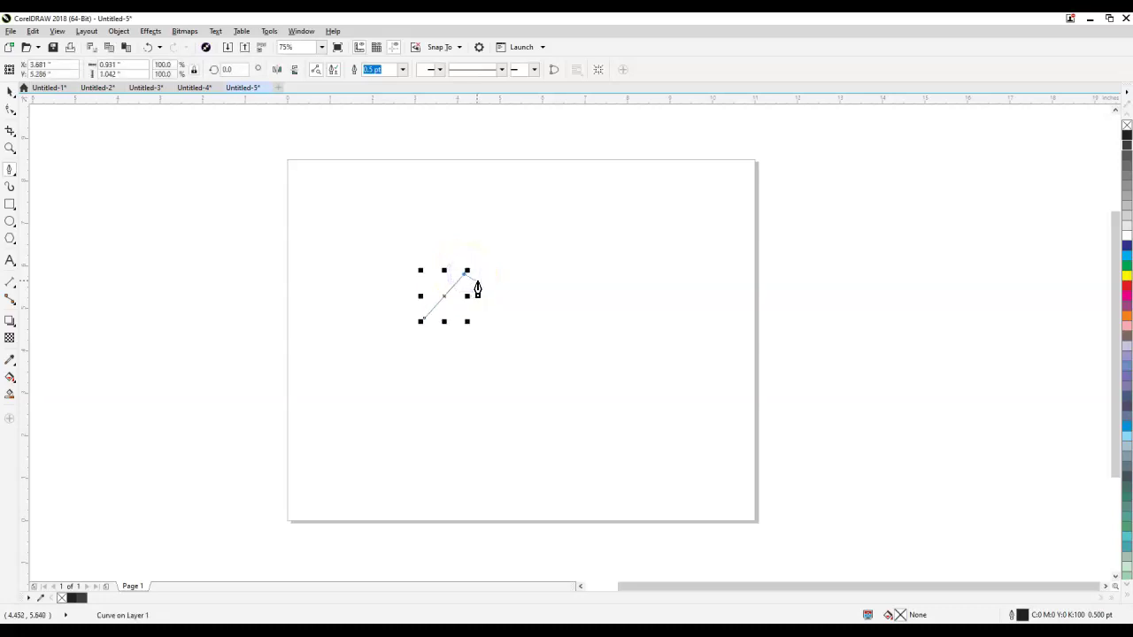
{"action": "scroll", "coordinate": [477, 288], "scroll_direction": "up", "scroll_amount": 2}
{"action": "left_click_drag", "start_coordinate": [462, 285], "coordinate": [546, 214]}
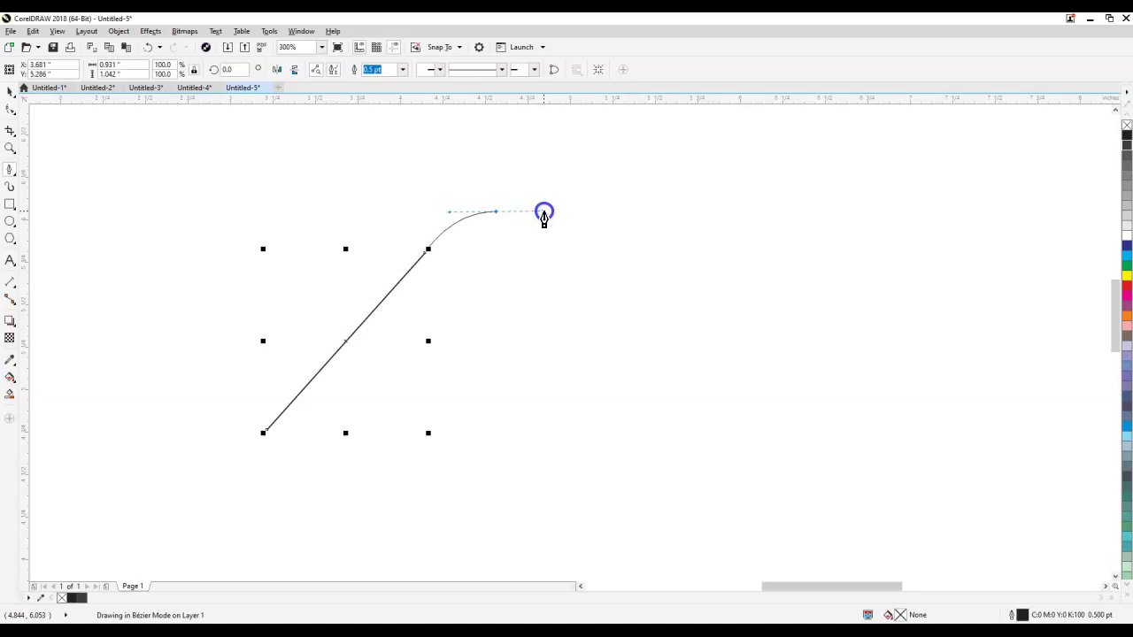
{"action": "left_click_drag", "start_coordinate": [543, 215], "coordinate": [543, 212]}
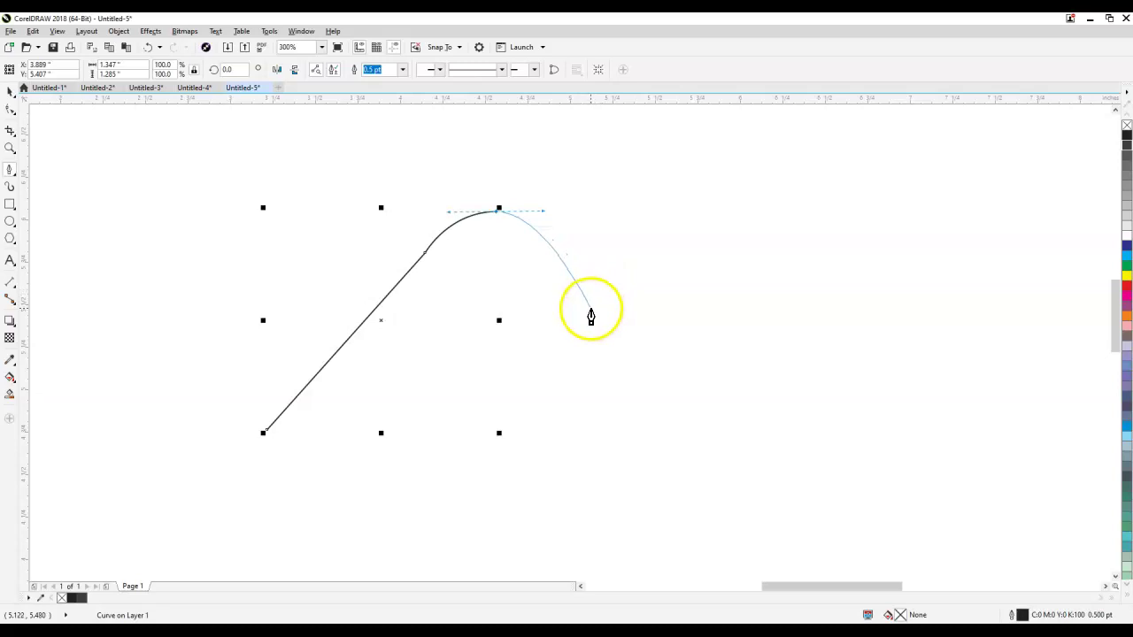
{"action": "left_click_drag", "start_coordinate": [592, 310], "coordinate": [594, 376]}
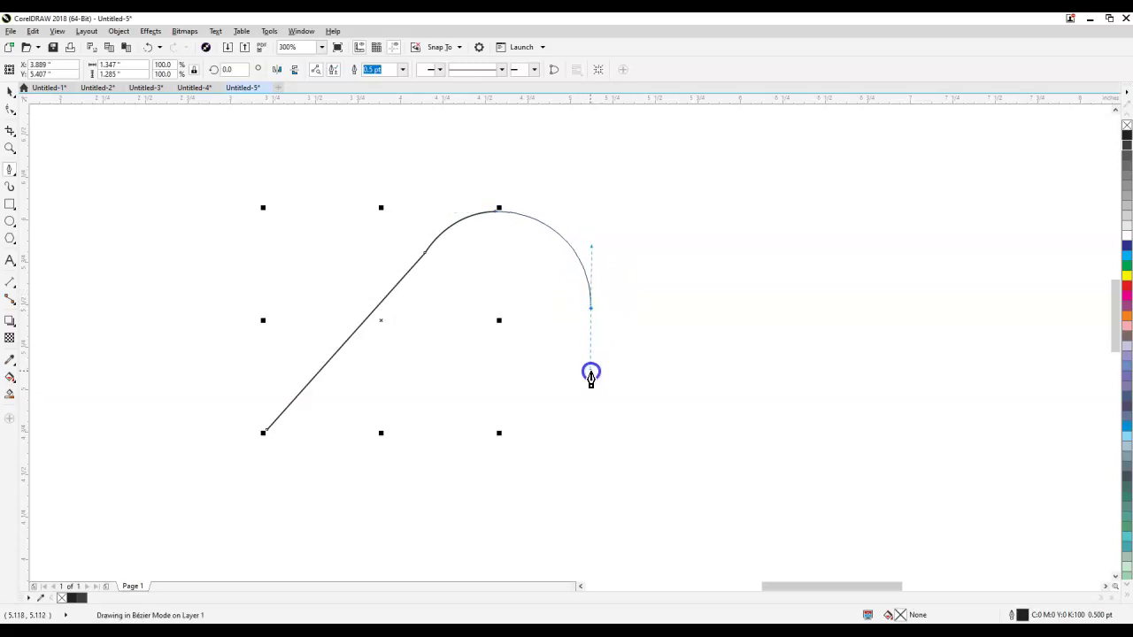
{"action": "left_click_drag", "start_coordinate": [591, 373], "coordinate": [588, 374]}
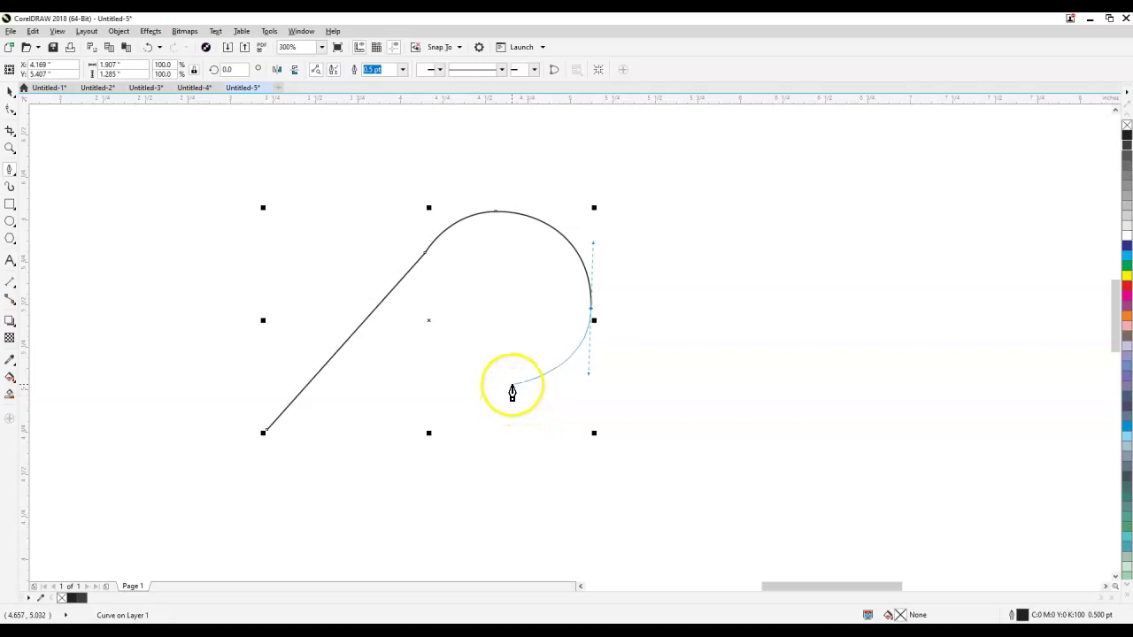
{"action": "left_click", "coordinate": [512, 387]}
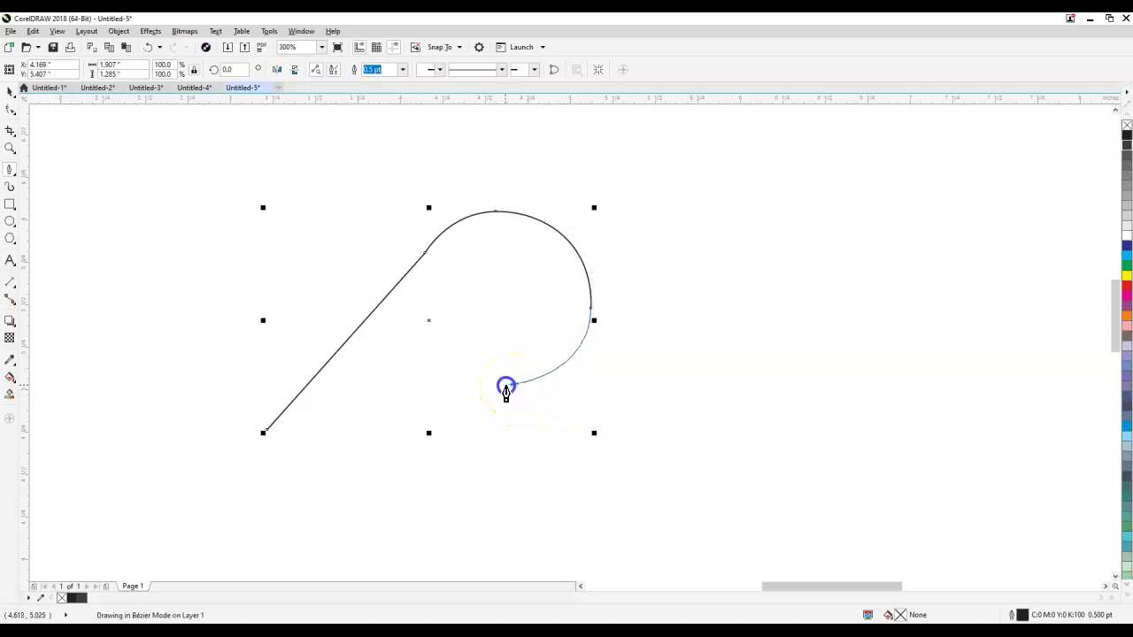
{"action": "left_click", "coordinate": [502, 383]}
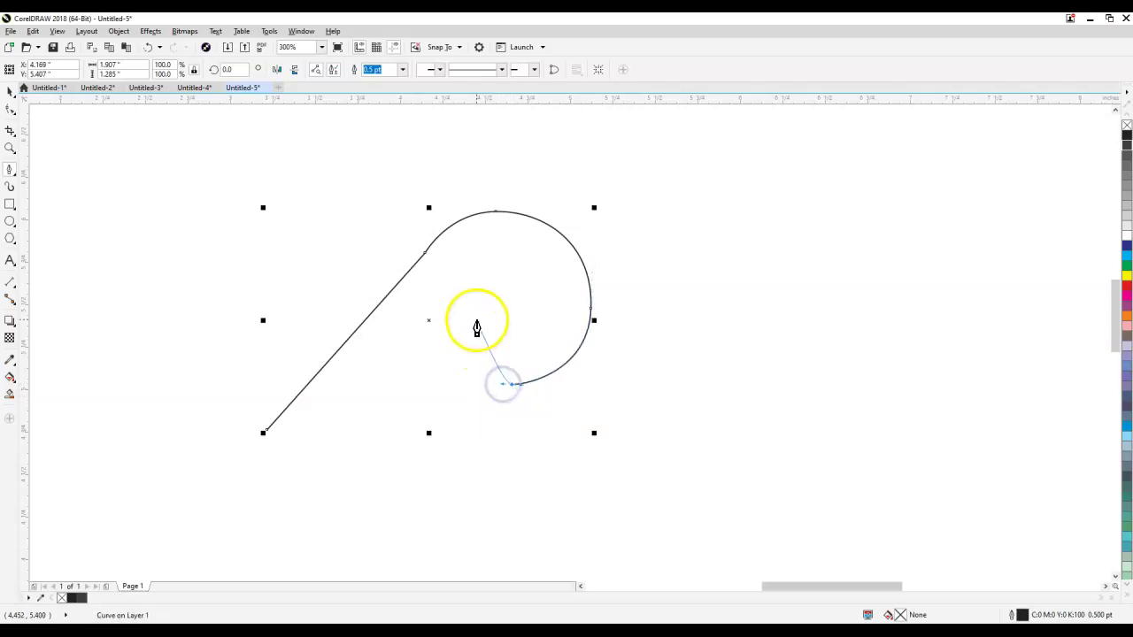
- Curl the path up, across and down into an inner loop ending near the spiral centre
{"action": "left_click_drag", "start_coordinate": [460, 310], "coordinate": [460, 260]}
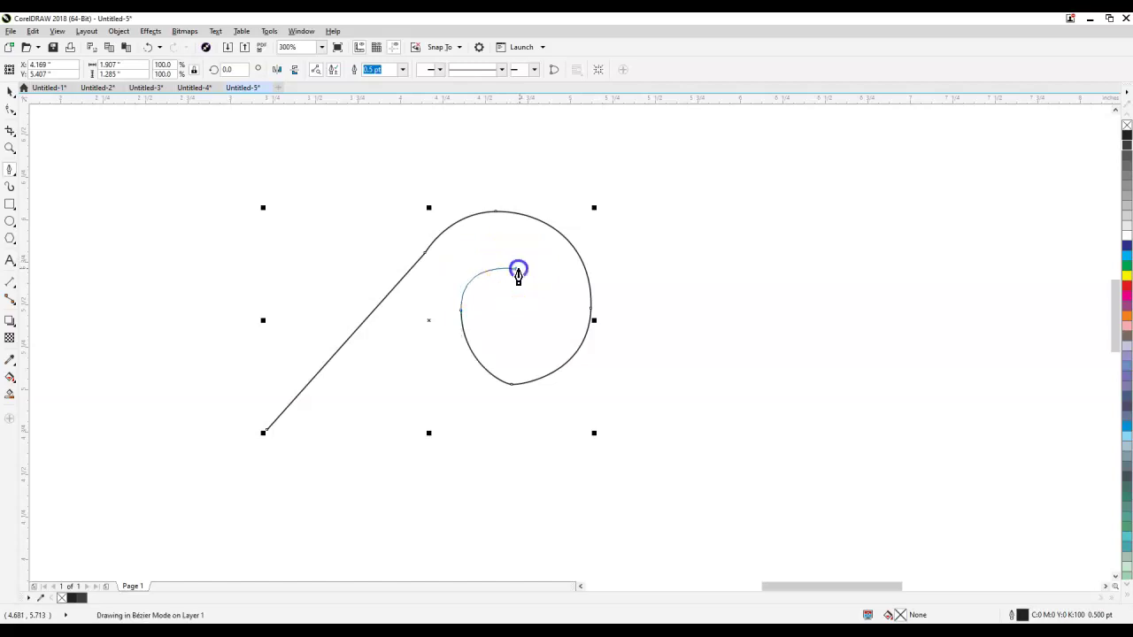
{"action": "left_click_drag", "start_coordinate": [527, 271], "coordinate": [539, 323]}
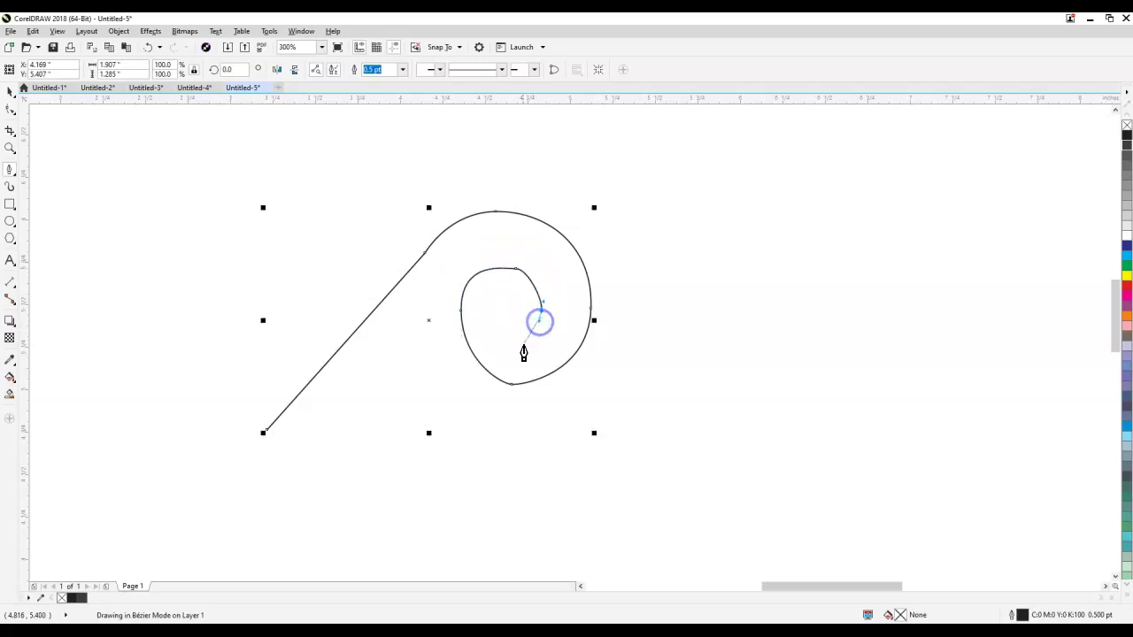
{"action": "left_click", "coordinate": [507, 343]}
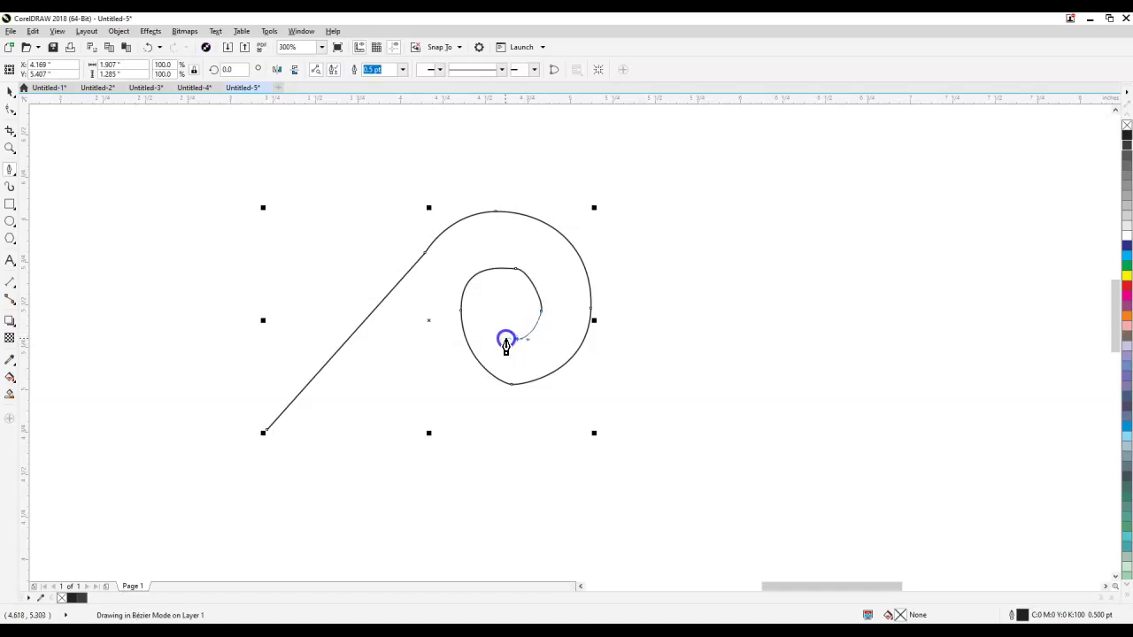
{"action": "left_click_drag", "start_coordinate": [506, 343], "coordinate": [492, 325]}
{"action": "left_click", "coordinate": [496, 313]}
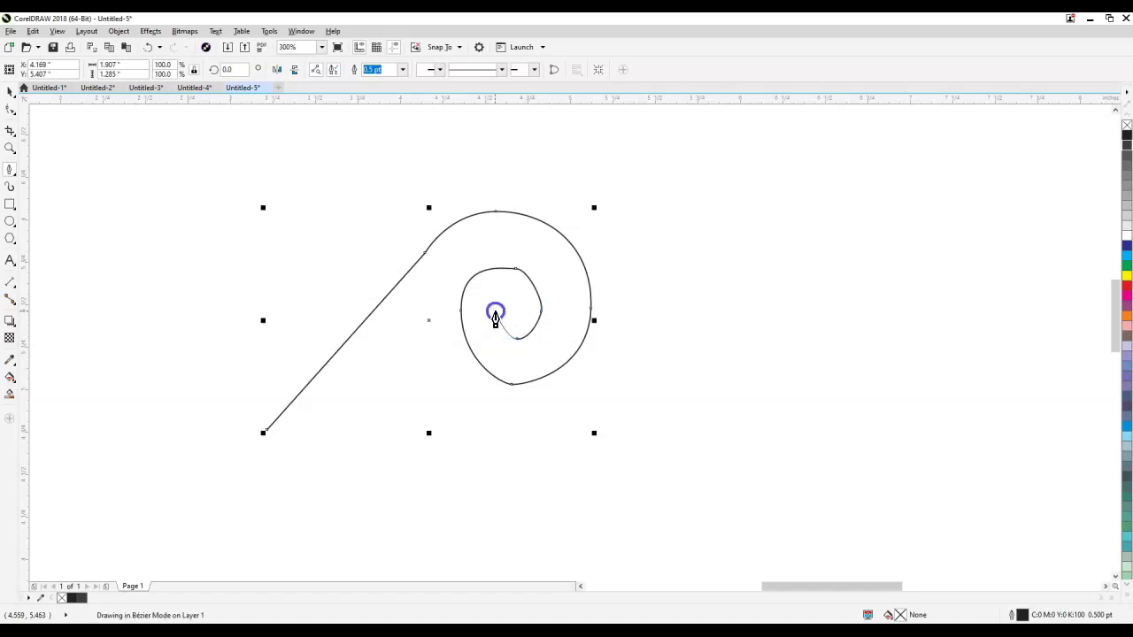
{"action": "left_click_drag", "start_coordinate": [496, 307], "coordinate": [472, 306]}
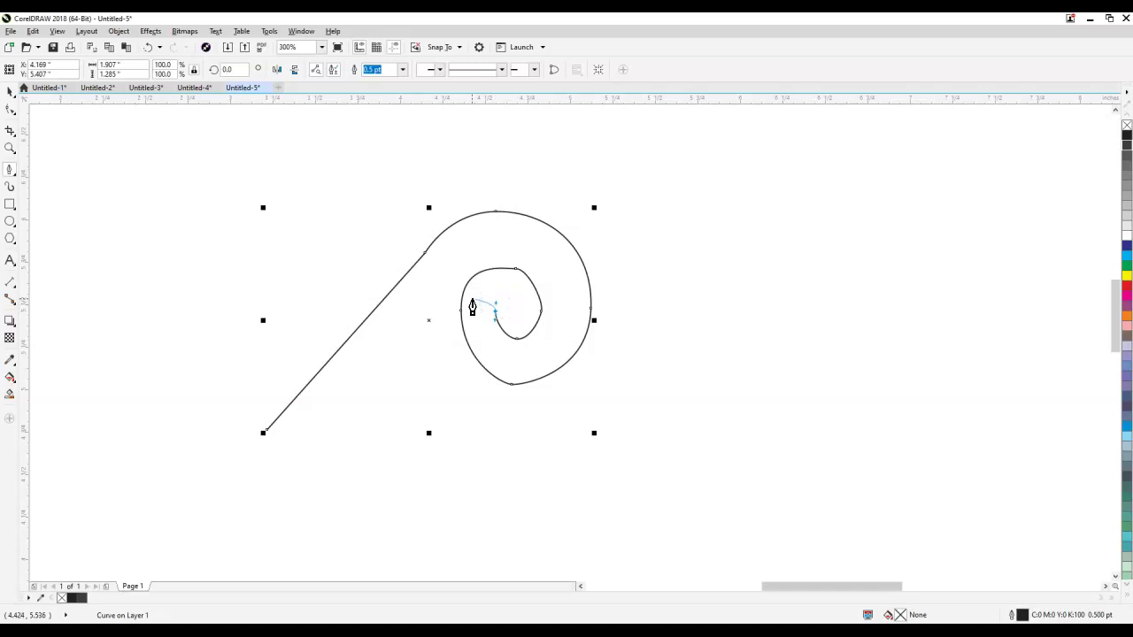
{"action": "scroll", "coordinate": [472, 306], "scroll_direction": "up", "scroll_amount": 2}
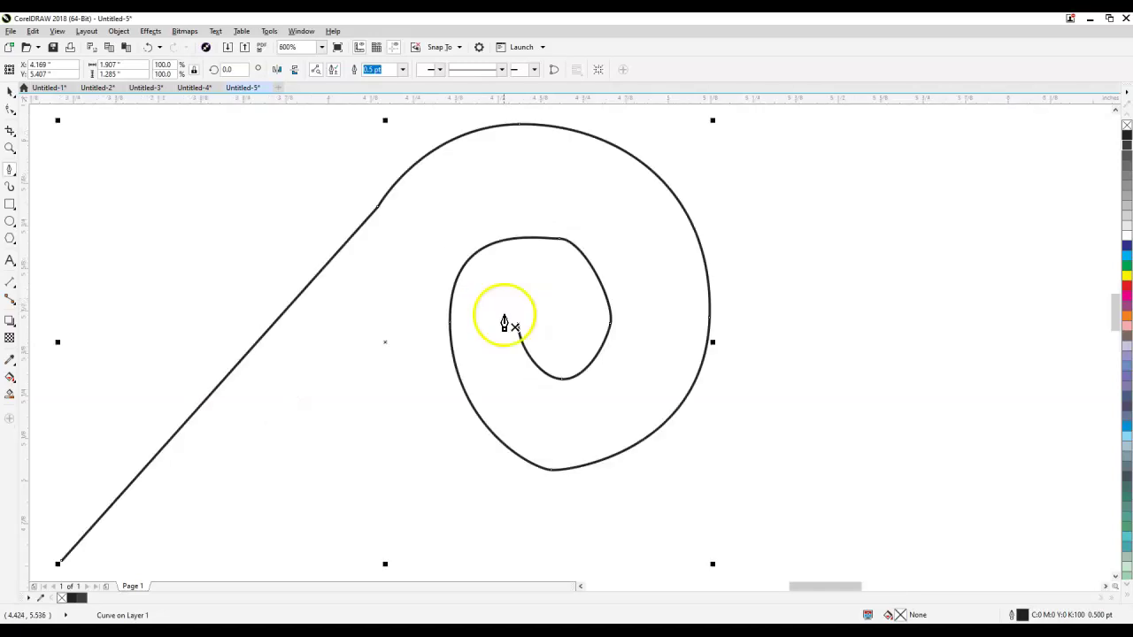
- With the Shape tool, pull the outer loop's bottom curve upward
{"action": "left_click", "coordinate": [12, 114]}
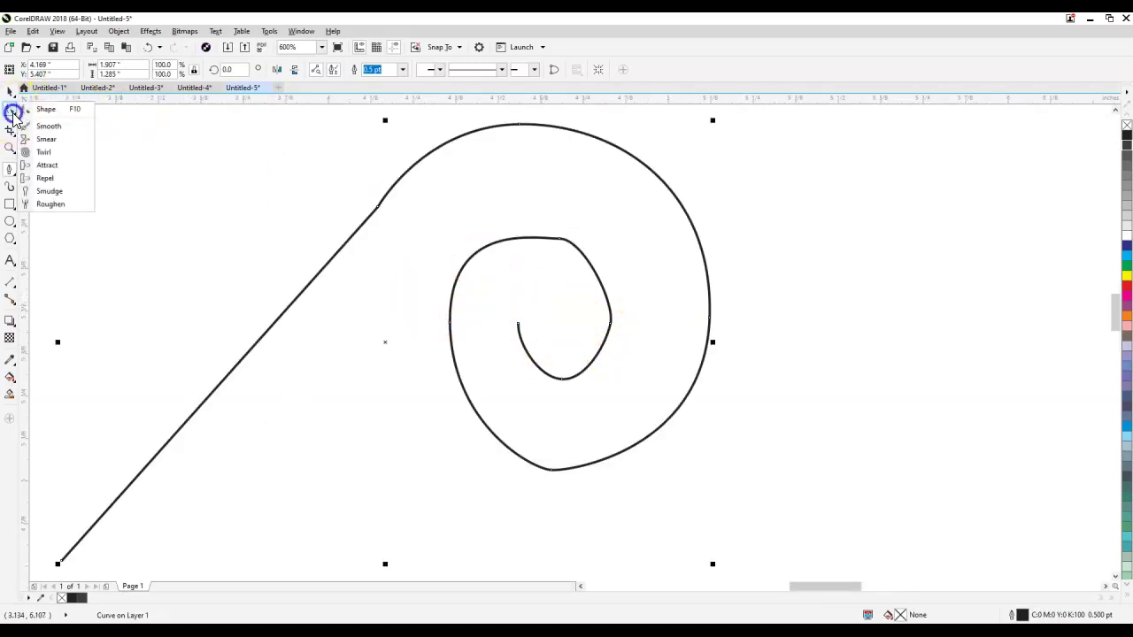
{"action": "left_click", "coordinate": [45, 109]}
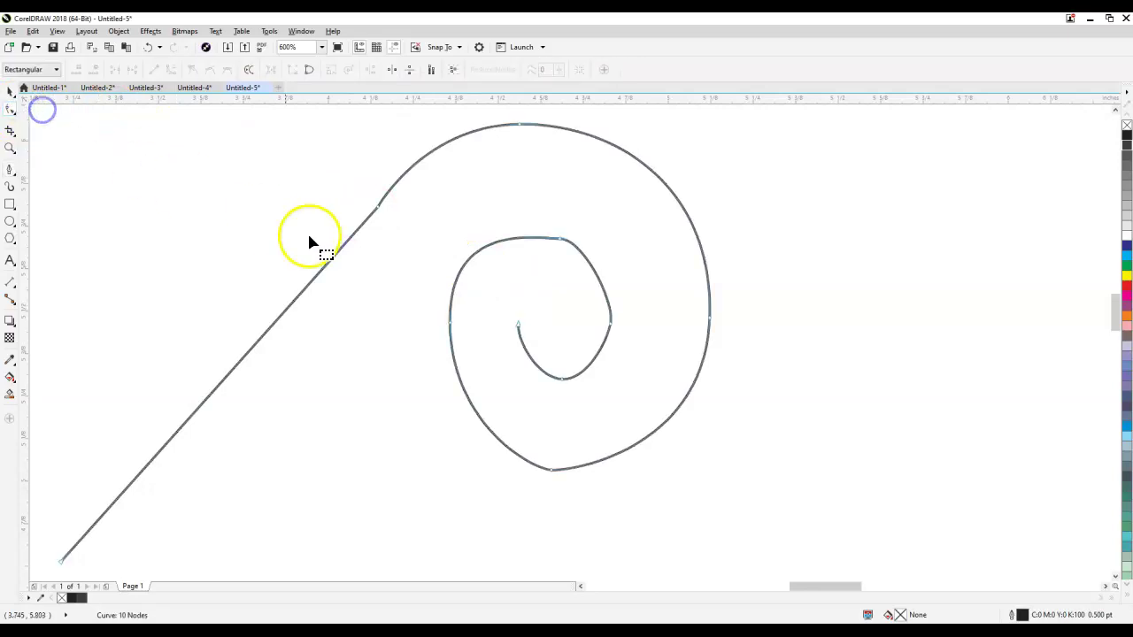
{"action": "left_click", "coordinate": [451, 326]}
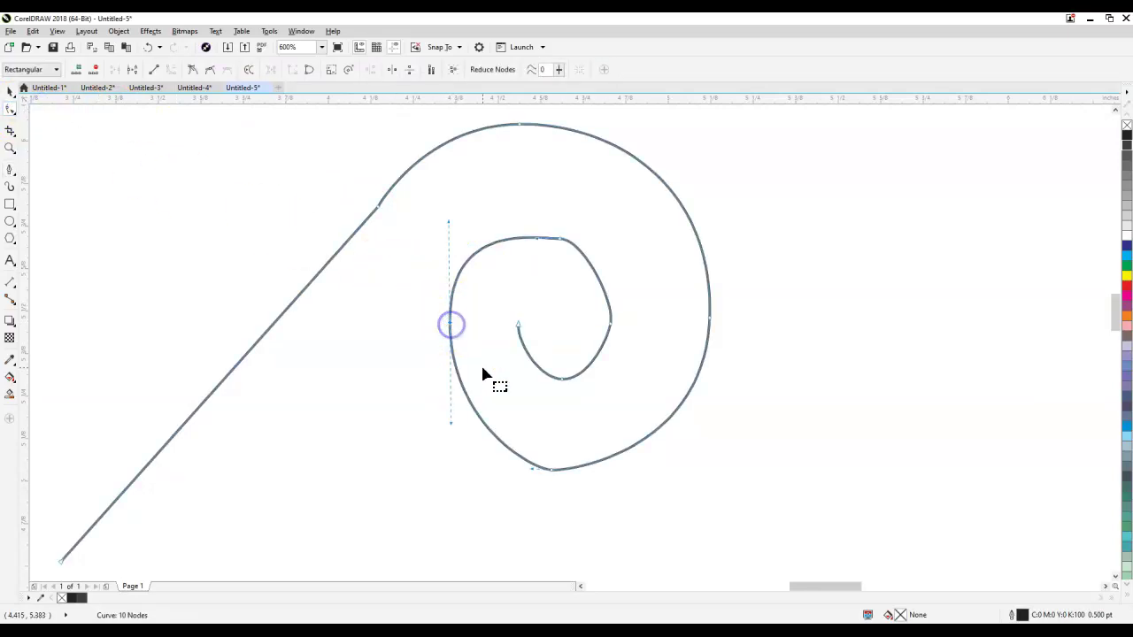
{"action": "left_click_drag", "start_coordinate": [552, 469], "coordinate": [521, 452]}
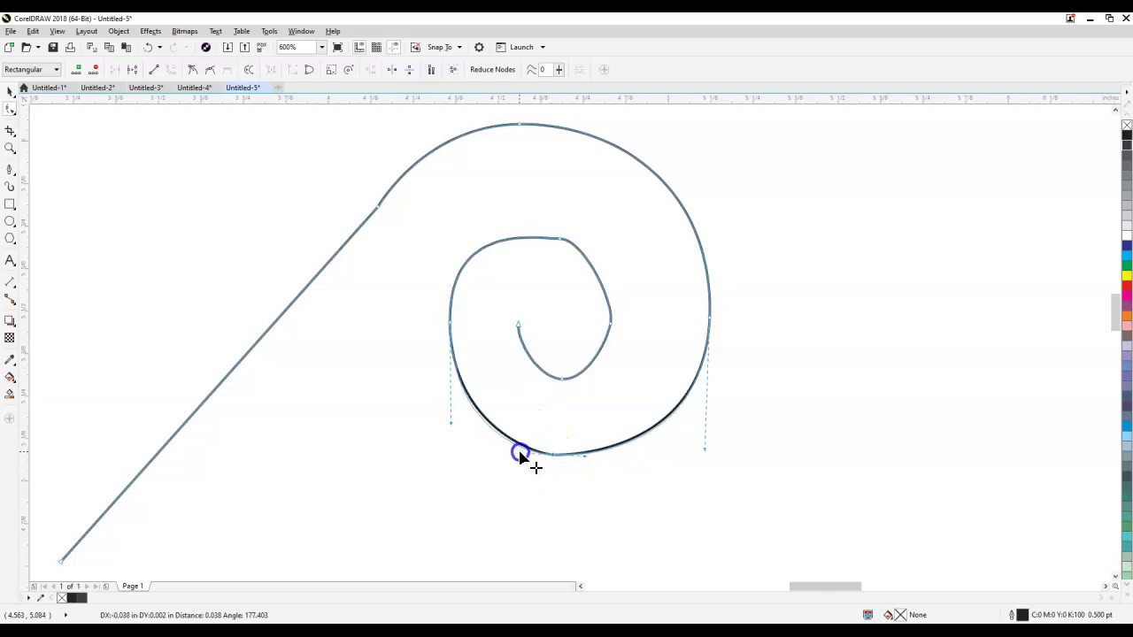
{"action": "left_click", "coordinate": [560, 381]}
- Undo an accidental node nudge and pull the inner loop's right curve outward
{"action": "left_click_drag", "start_coordinate": [518, 331], "coordinate": [519, 330]}
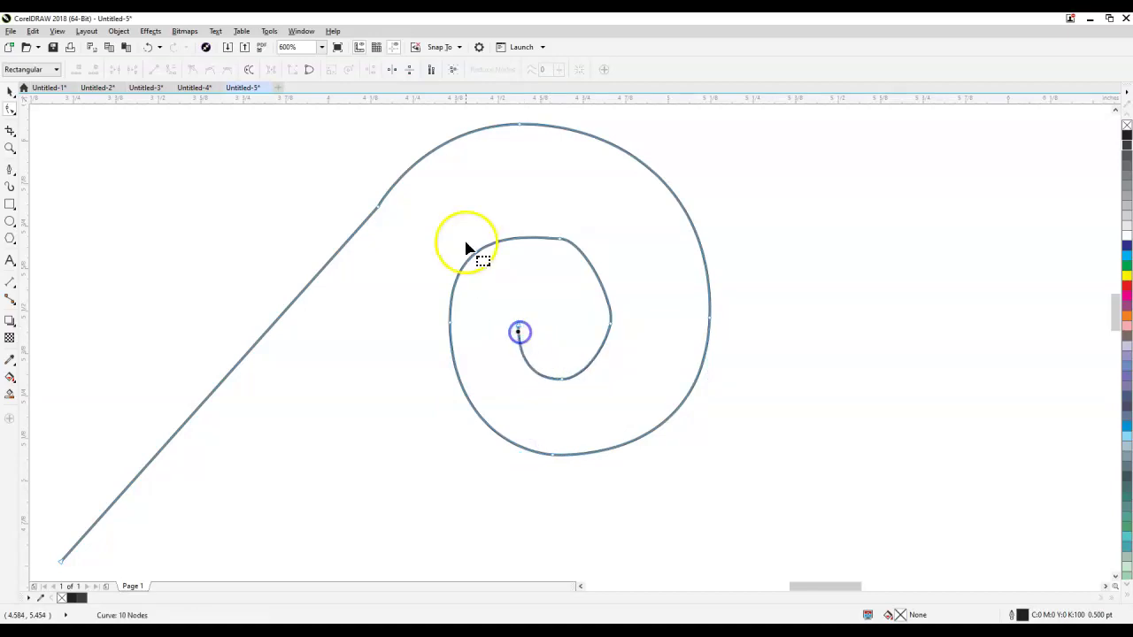
{"action": "left_click", "coordinate": [33, 31]}
{"action": "left_click", "coordinate": [53, 43]}
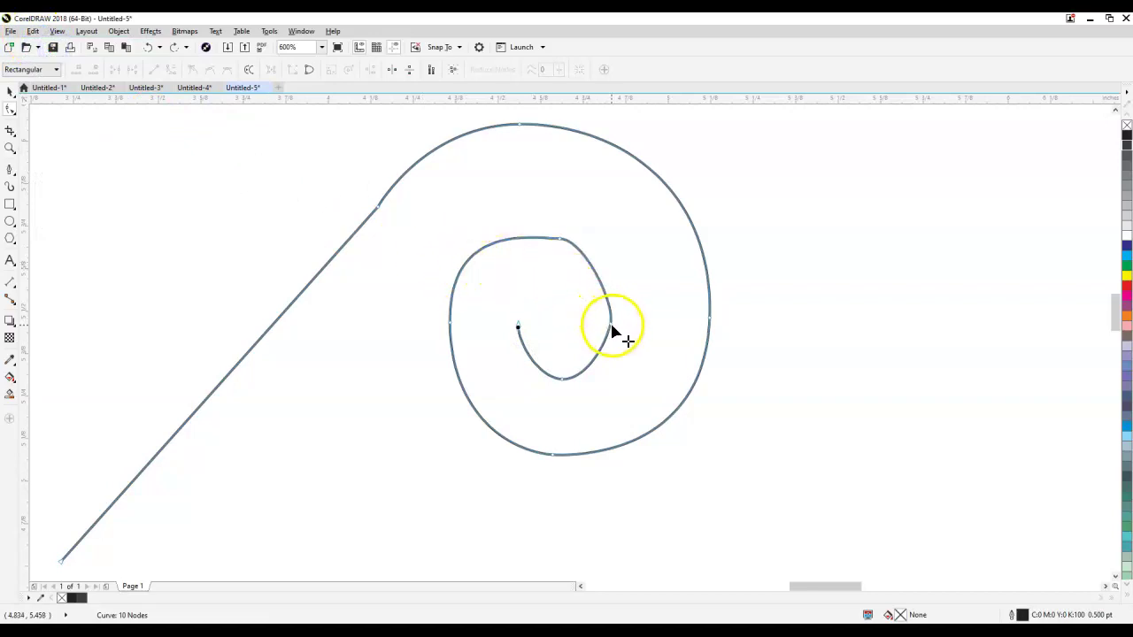
{"action": "left_click_drag", "start_coordinate": [610, 324], "coordinate": [614, 360]}
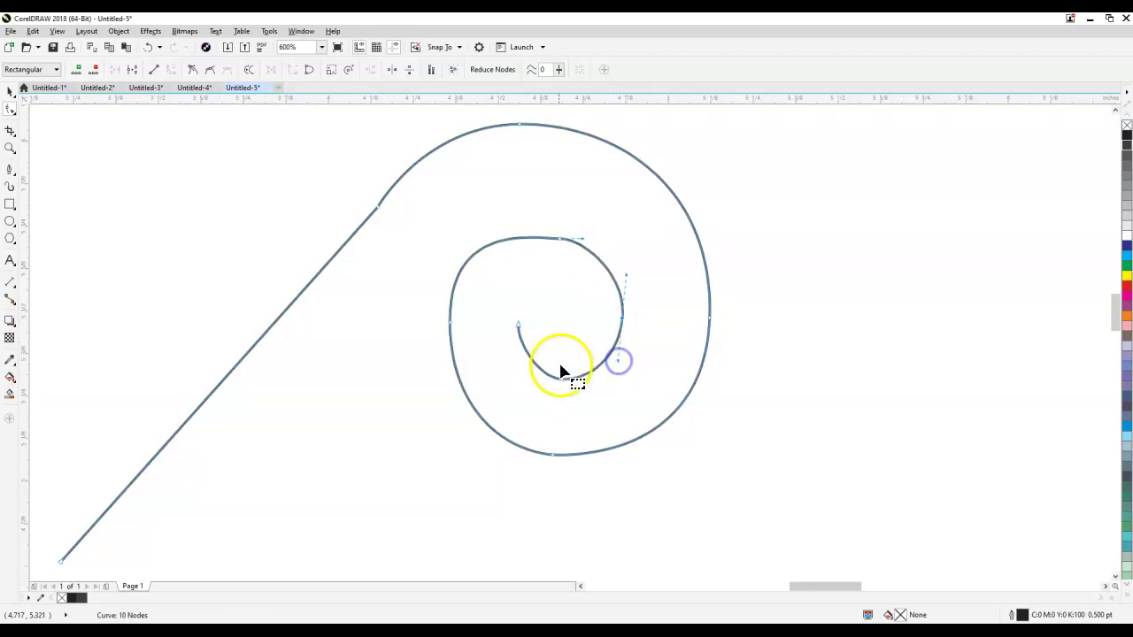
- Delete and re-add nodes on the inner spiral's top and left sides to reshape its curl
{"action": "left_click", "coordinate": [561, 239]}
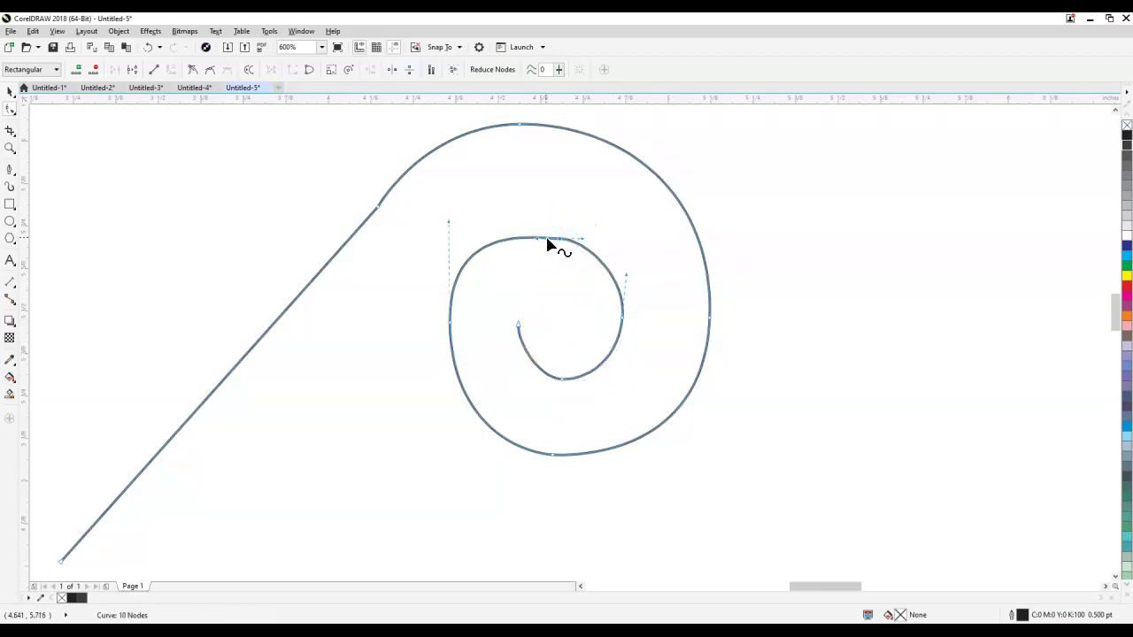
{"action": "left_click", "coordinate": [563, 243]}
{"action": "key", "text": "Delete"}
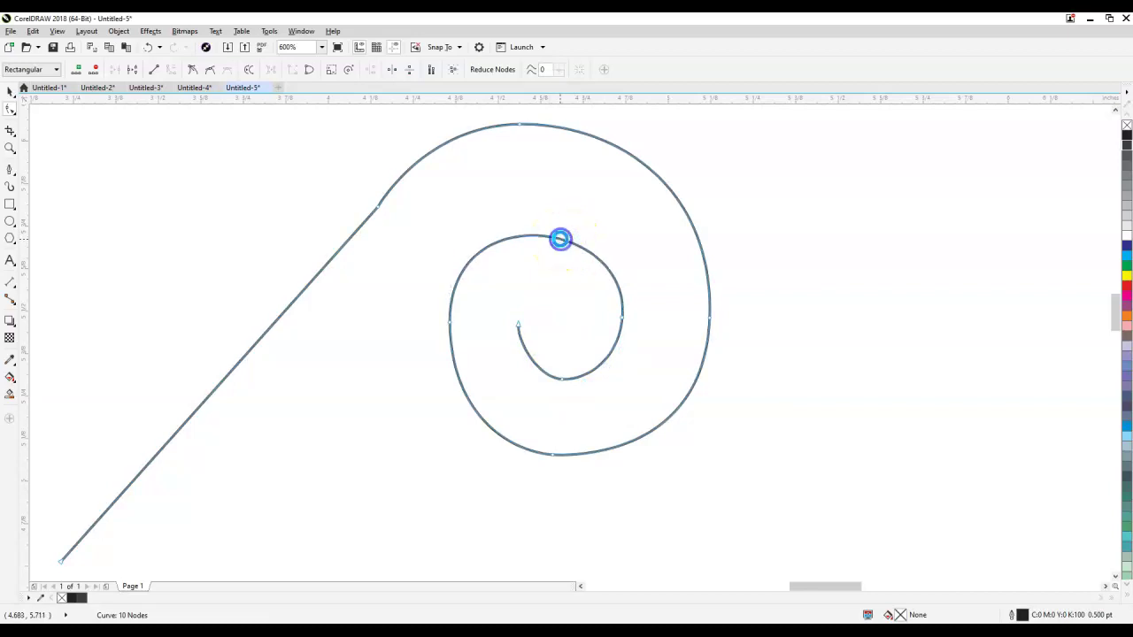
{"action": "left_click_drag", "start_coordinate": [531, 336], "coordinate": [501, 245]}
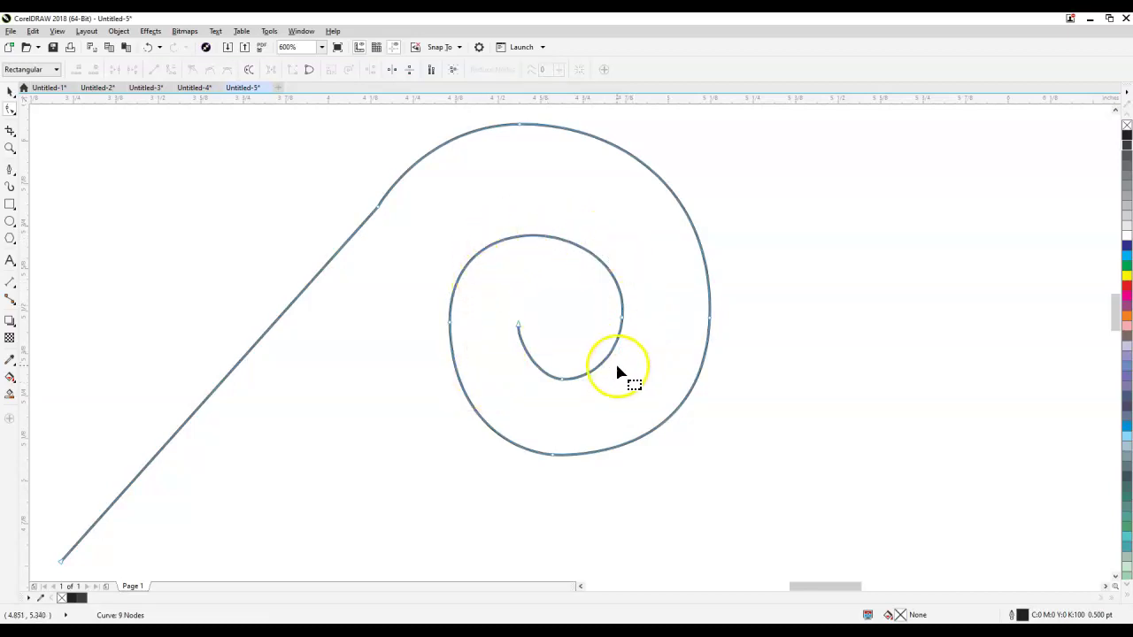
{"action": "double_click", "coordinate": [533, 239]}
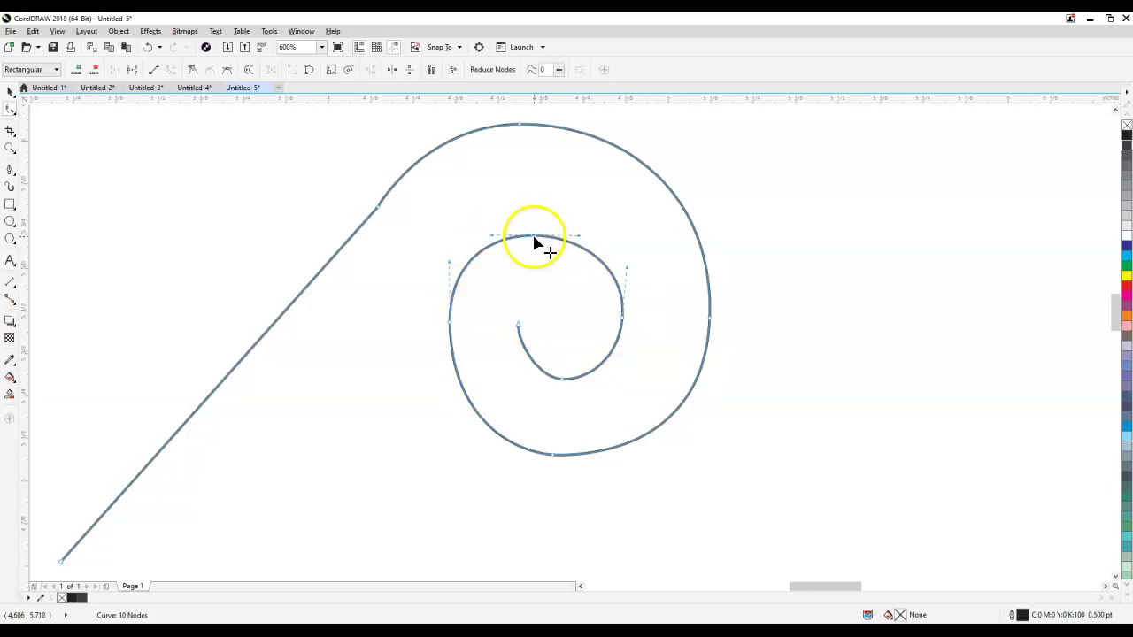
{"action": "left_click_drag", "start_coordinate": [534, 239], "coordinate": [547, 237]}
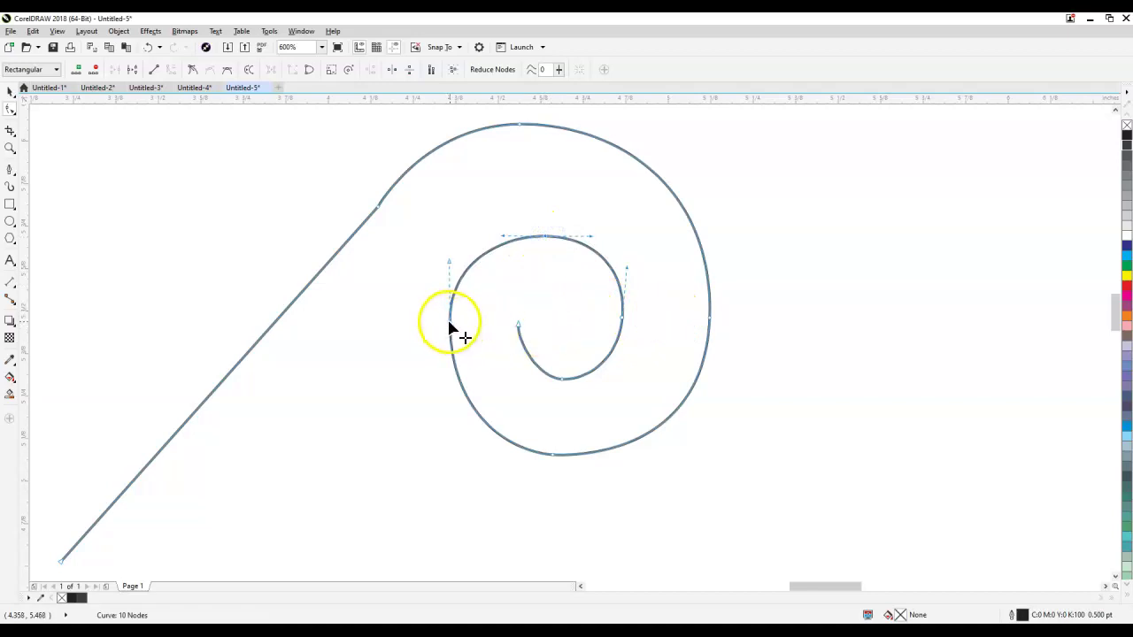
{"action": "double_click", "coordinate": [448, 324]}
{"action": "left_click_drag", "start_coordinate": [450, 347], "coordinate": [452, 348]}
{"action": "double_click", "coordinate": [451, 347]}
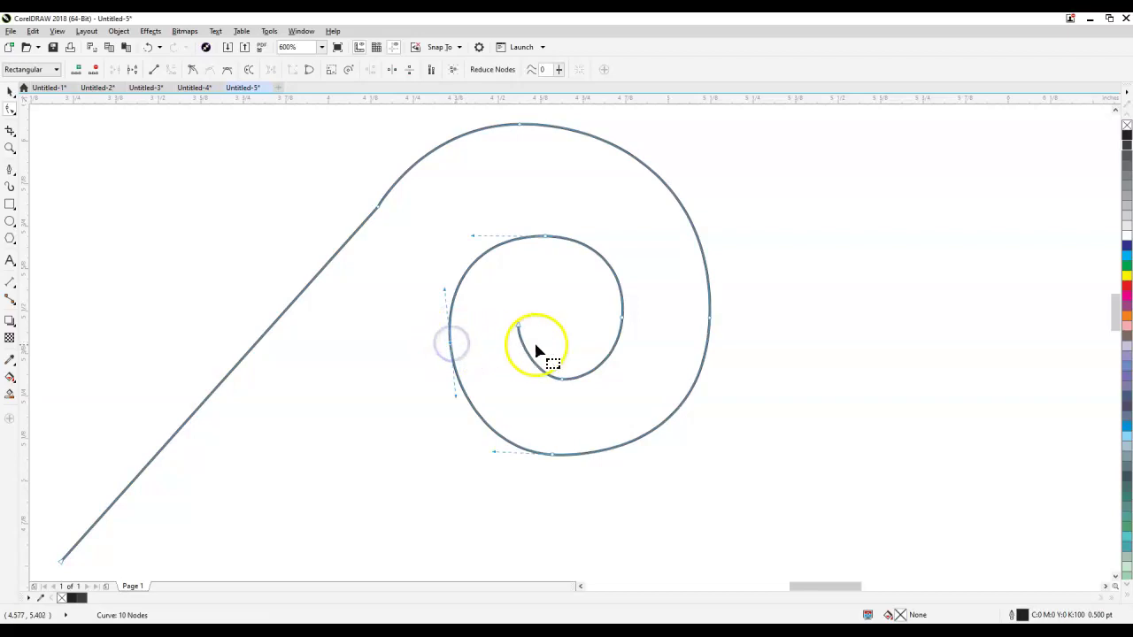
{"action": "left_click_drag", "start_coordinate": [457, 390], "coordinate": [452, 397]}
{"action": "left_click", "coordinate": [450, 345]}
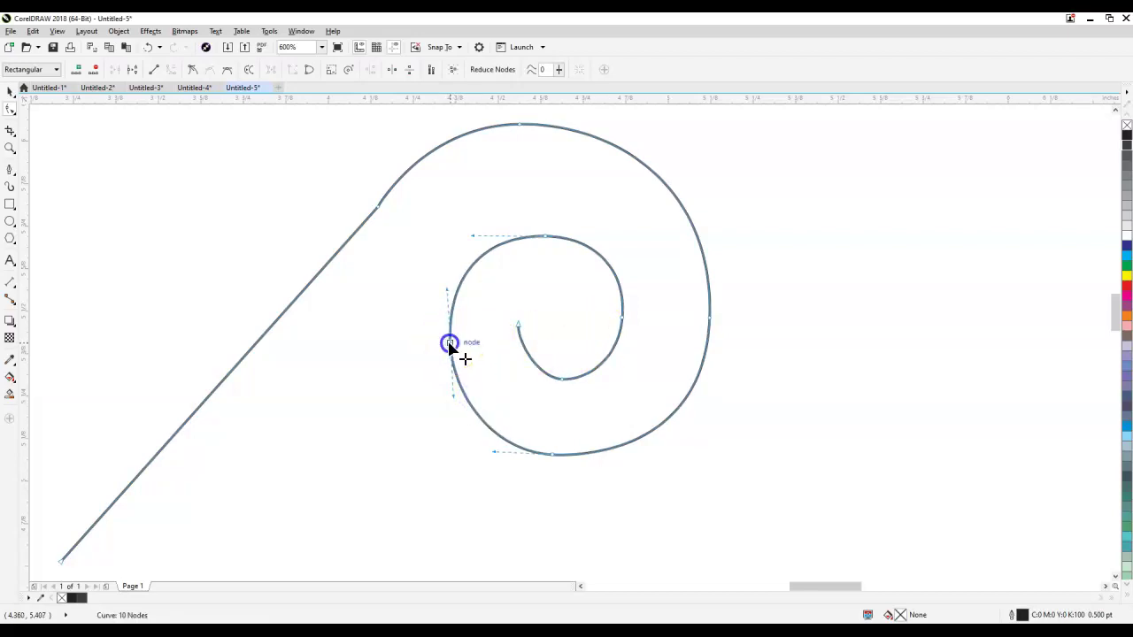
- Smooth the outer spiral's top and push its right side outward by adjusting nodes and handles
{"action": "left_click", "coordinate": [380, 209]}
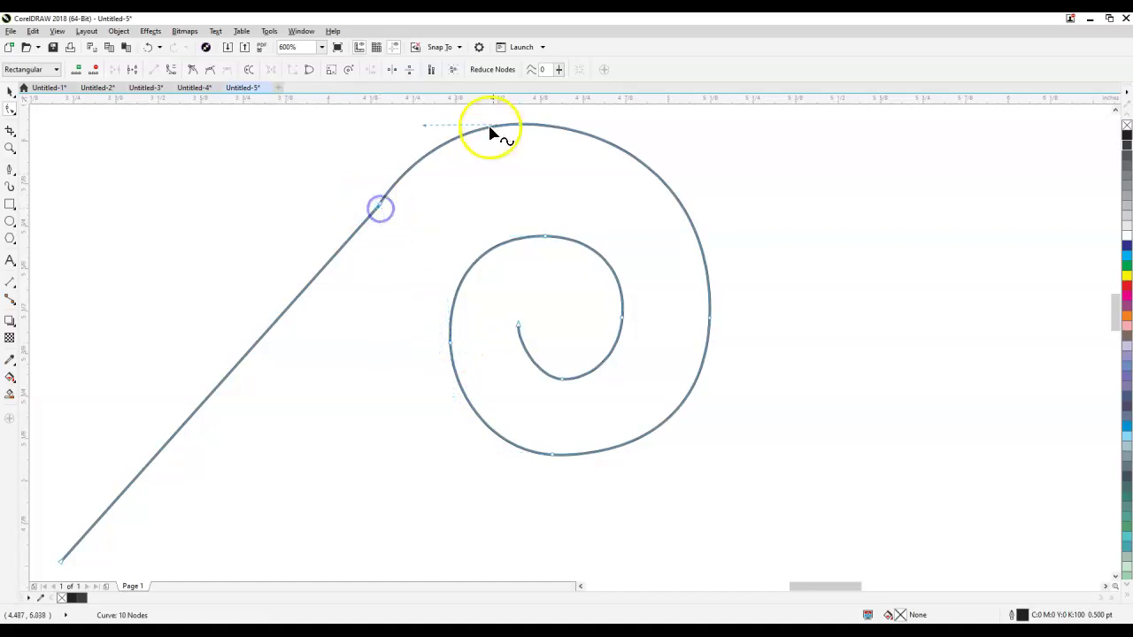
{"action": "left_click_drag", "start_coordinate": [427, 126], "coordinate": [445, 124]}
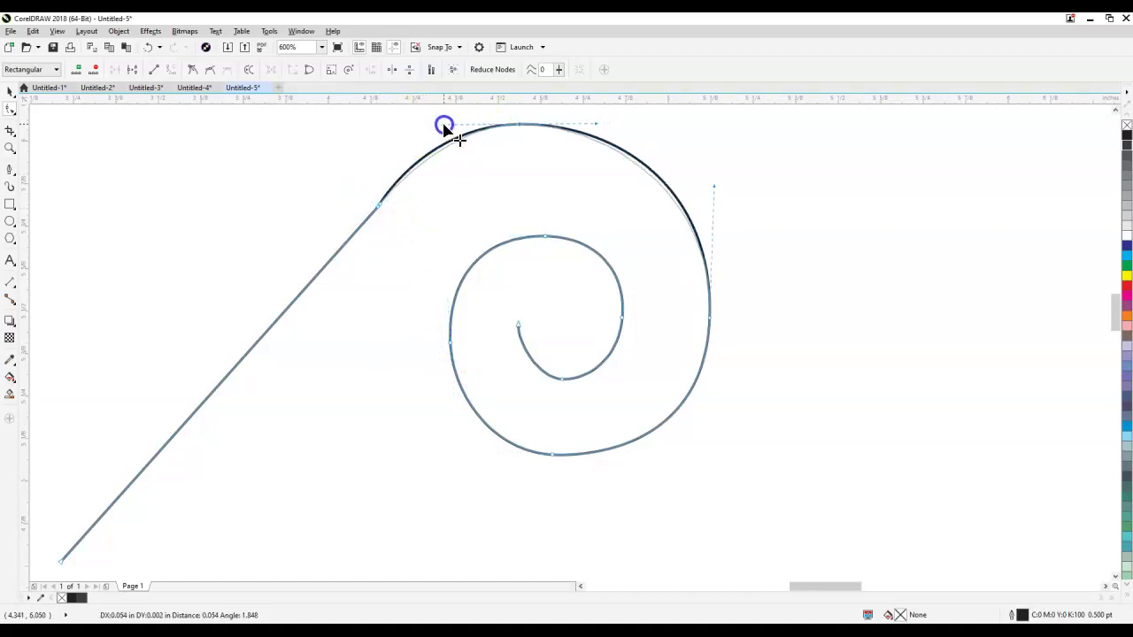
{"action": "left_click_drag", "start_coordinate": [519, 132], "coordinate": [538, 130]}
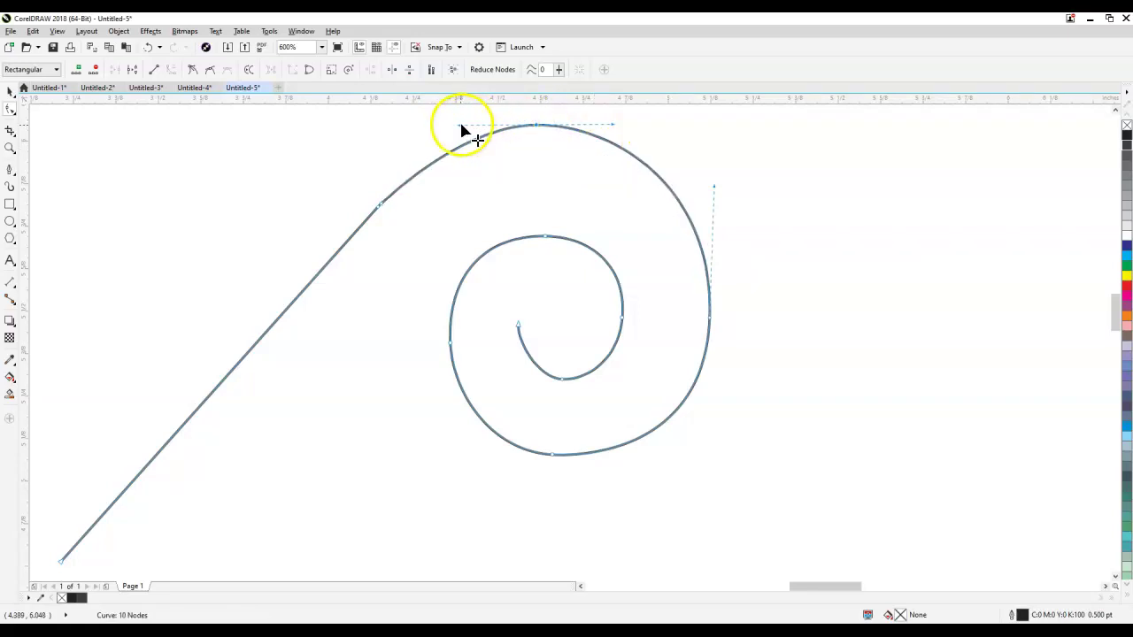
{"action": "left_click_drag", "start_coordinate": [457, 126], "coordinate": [445, 129]}
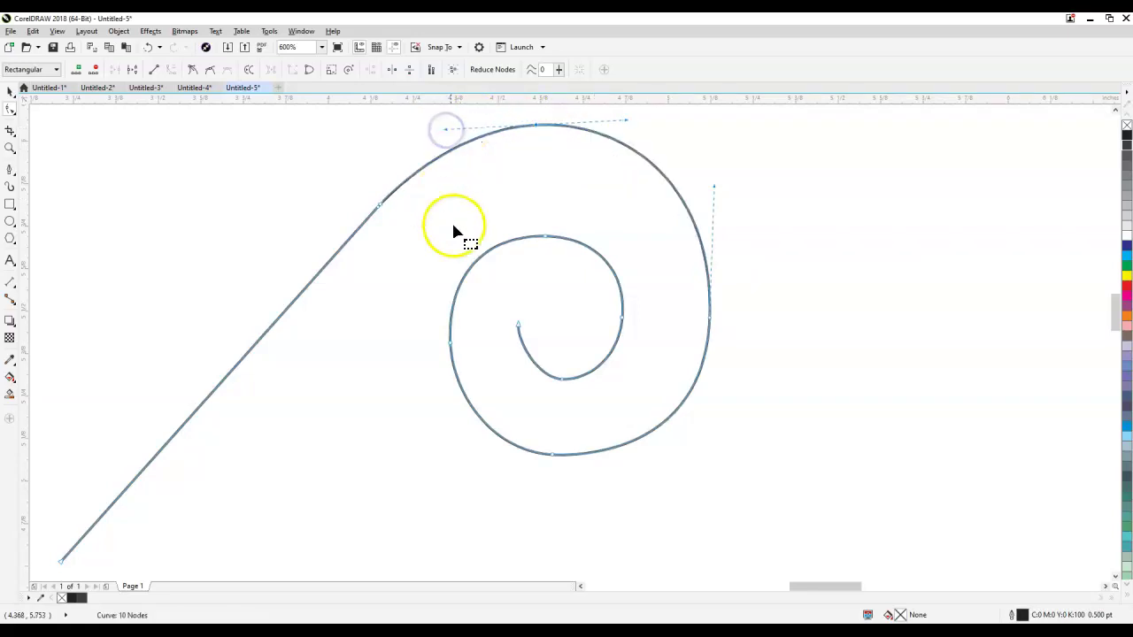
{"action": "left_click", "coordinate": [562, 378]}
{"action": "left_click", "coordinate": [623, 319]}
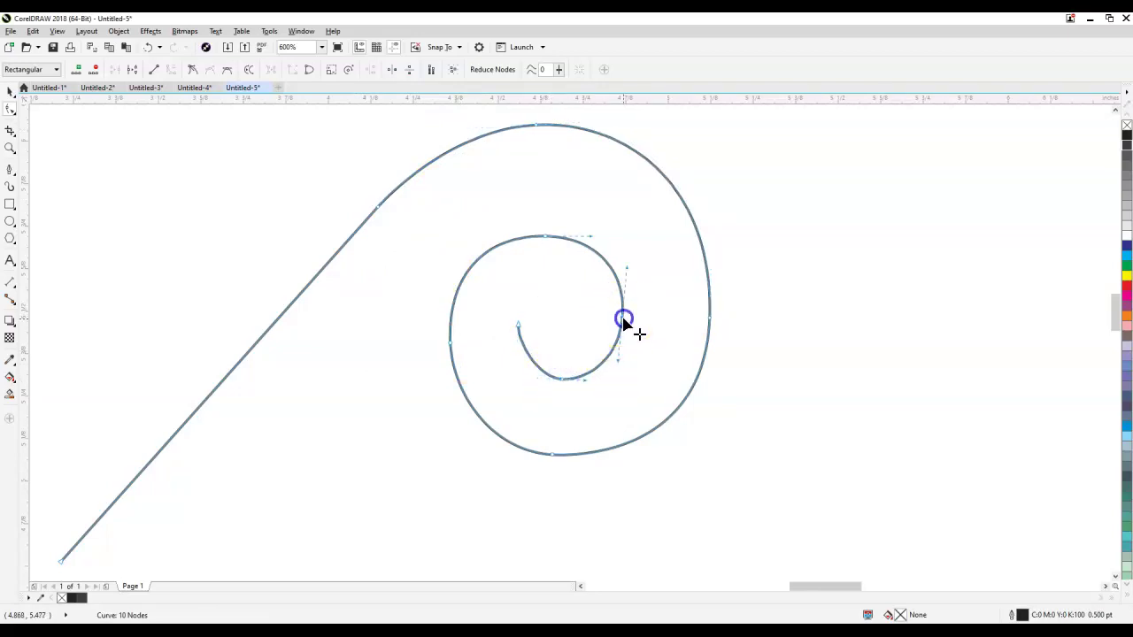
{"action": "left_click_drag", "start_coordinate": [625, 269], "coordinate": [626, 271]}
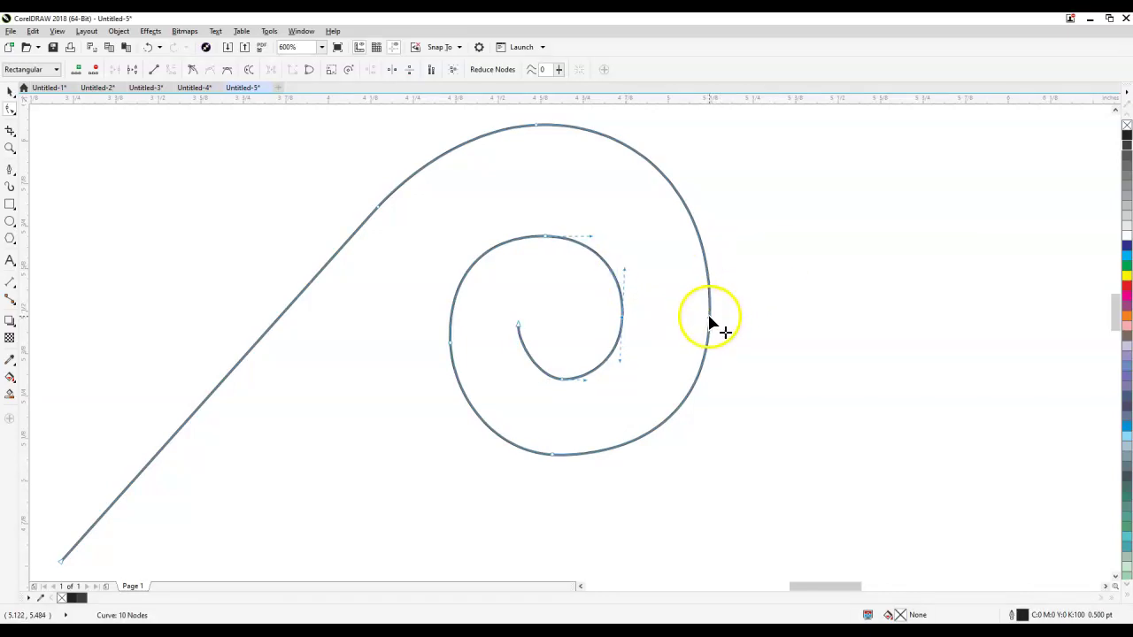
{"action": "left_click_drag", "start_coordinate": [711, 318], "coordinate": [719, 303]}
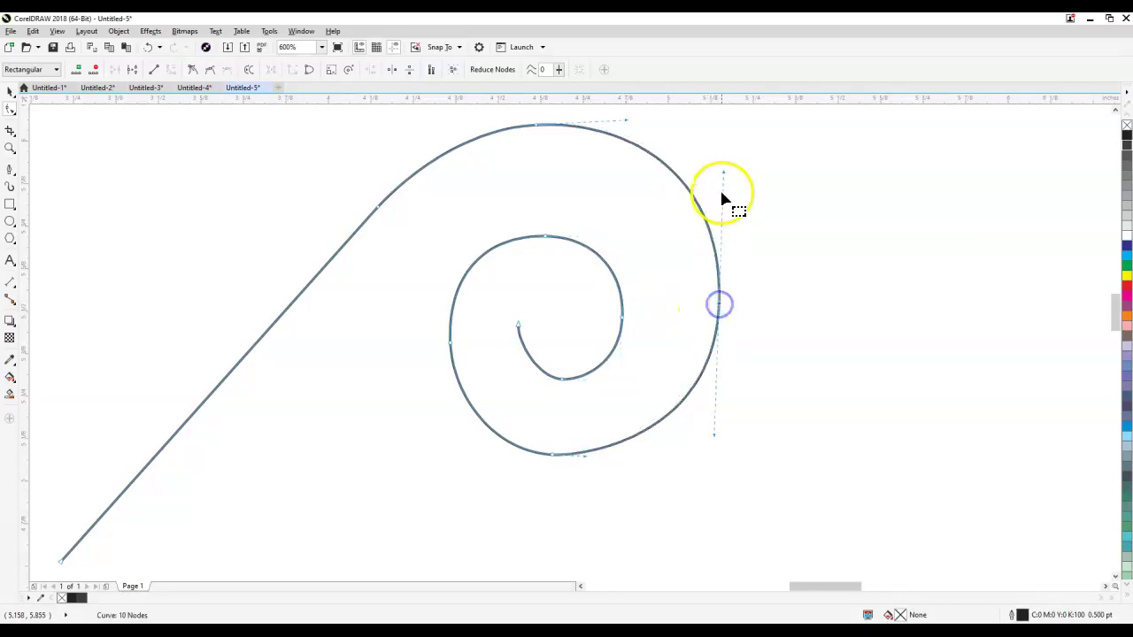
{"action": "left_click_drag", "start_coordinate": [726, 179], "coordinate": [723, 185]}
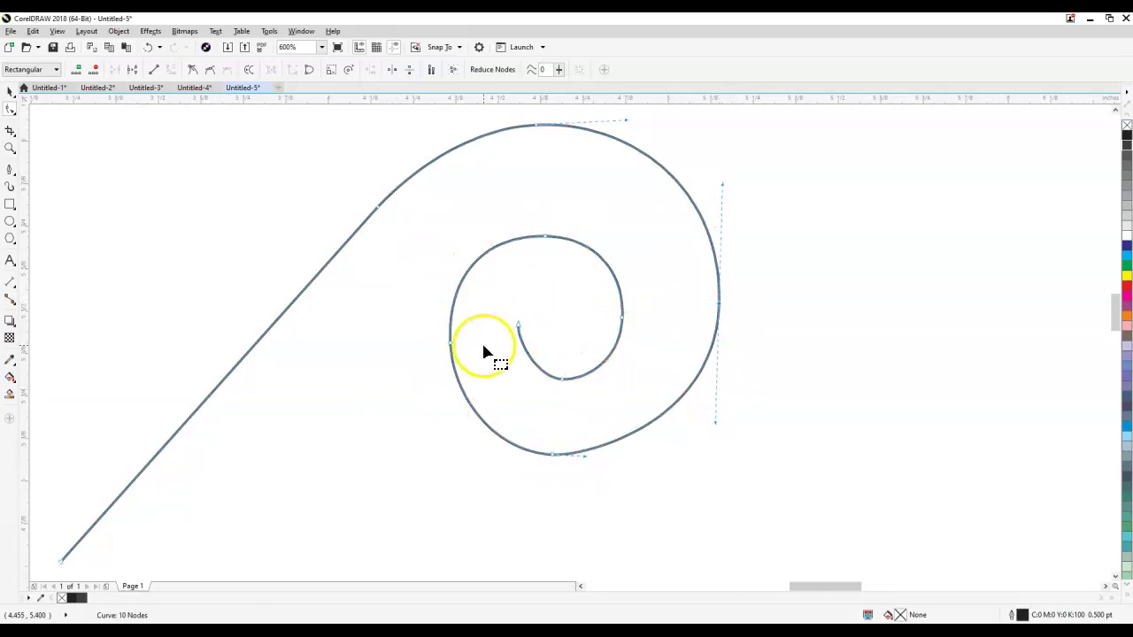
- Tighten the innermost curl and shorten the straight tail, leaving the curve 1.766 × 1.099 inches
{"action": "scroll", "coordinate": [381, 372], "scroll_direction": "down", "scroll_amount": 2}
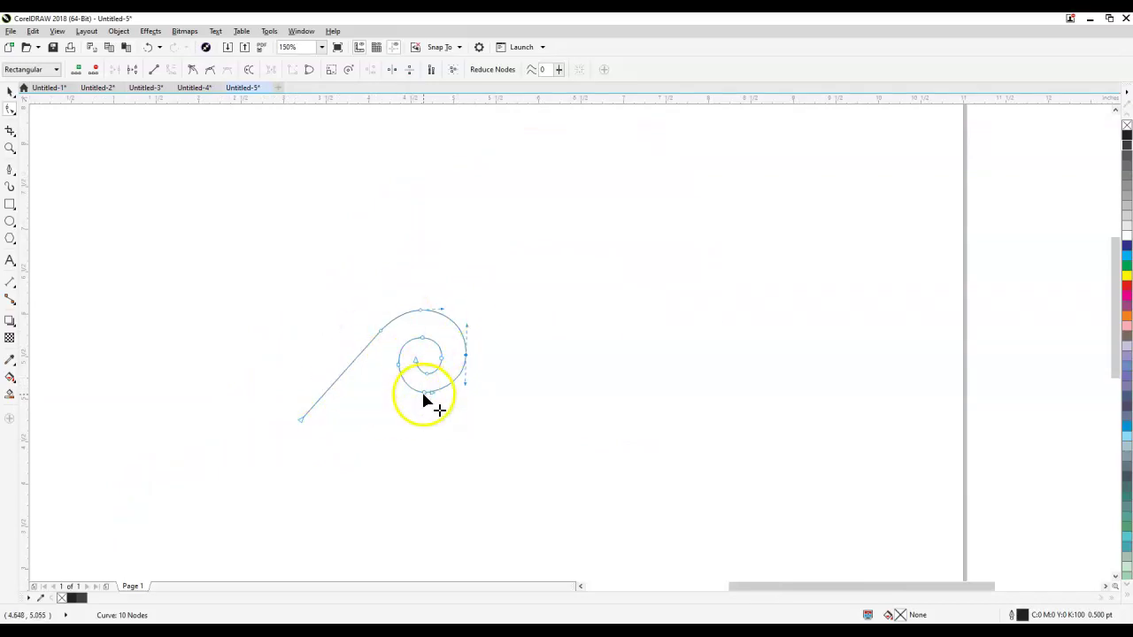
{"action": "left_click_drag", "start_coordinate": [425, 400], "coordinate": [419, 379]}
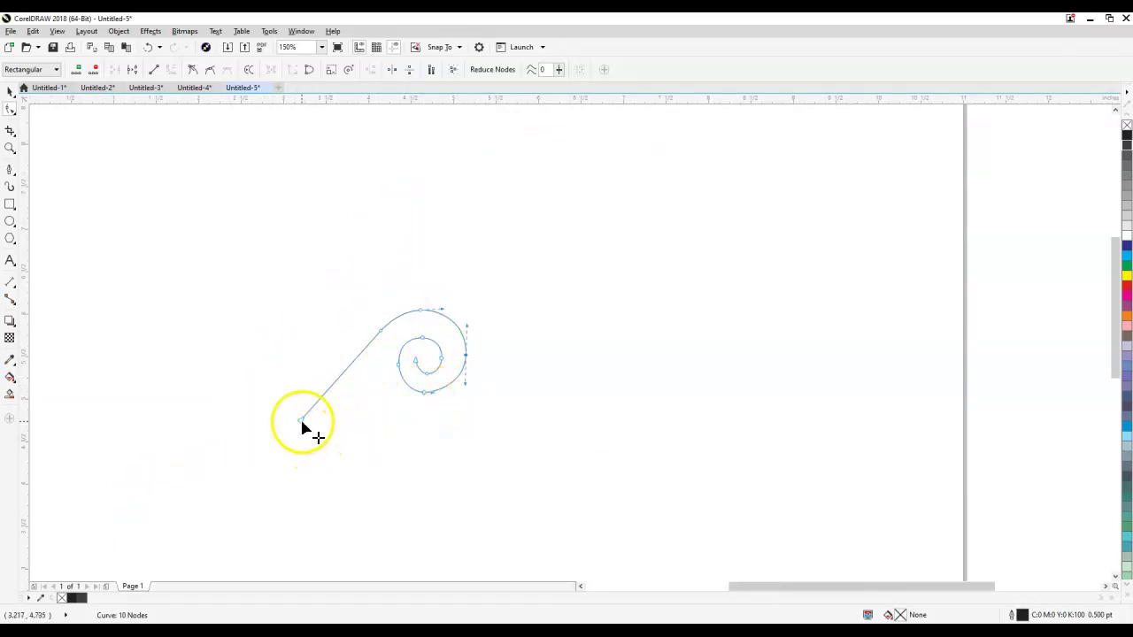
{"action": "mouse_move", "coordinate": [302, 422]}
{"action": "left_mouse_down"}
{"action": "mouse_move", "coordinate": [324, 399]}
{"action": "mouse_move", "coordinate": [315, 405]}
{"action": "left_mouse_up"}
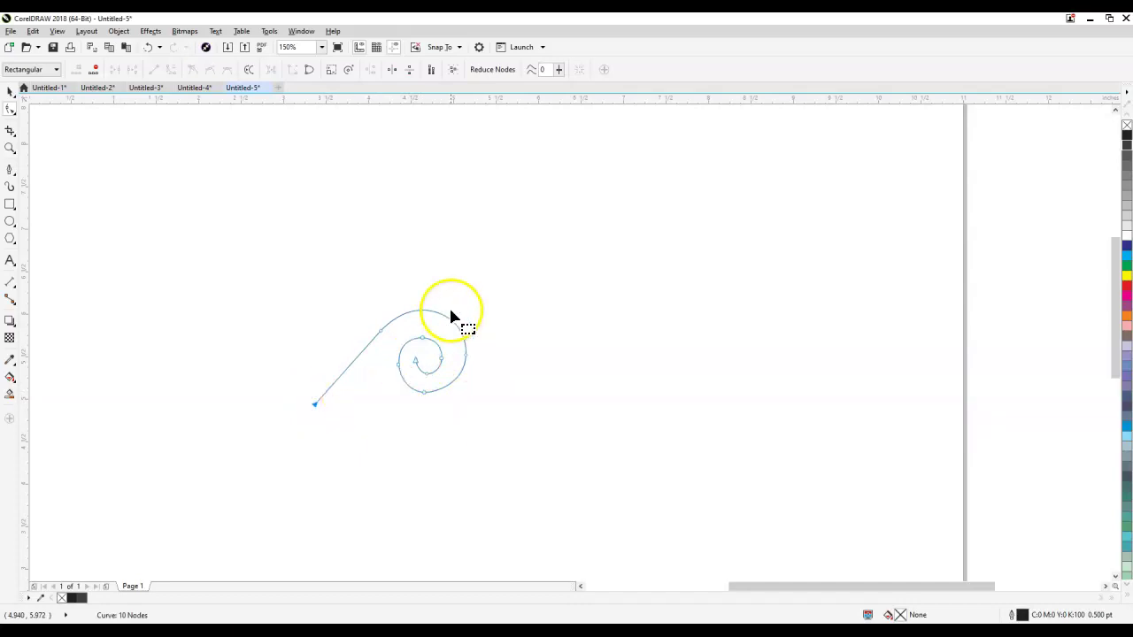
{"action": "left_click", "coordinate": [10, 91]}
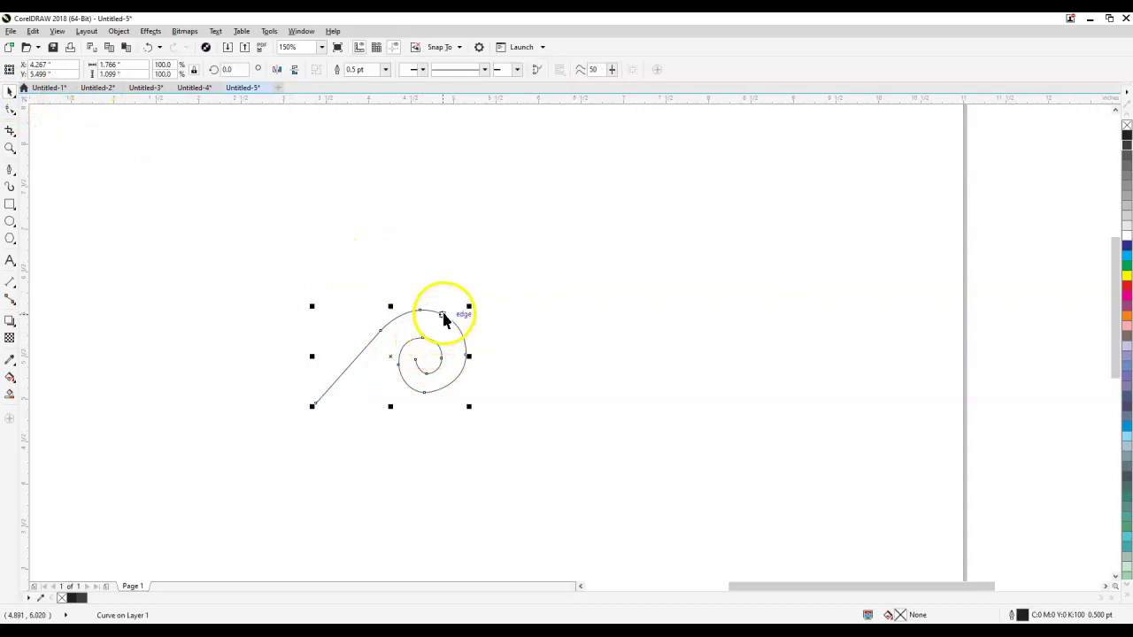
- Copy and paste the swirl, then mirror the pasted copy vertically
{"action": "left_click", "coordinate": [33, 31]}
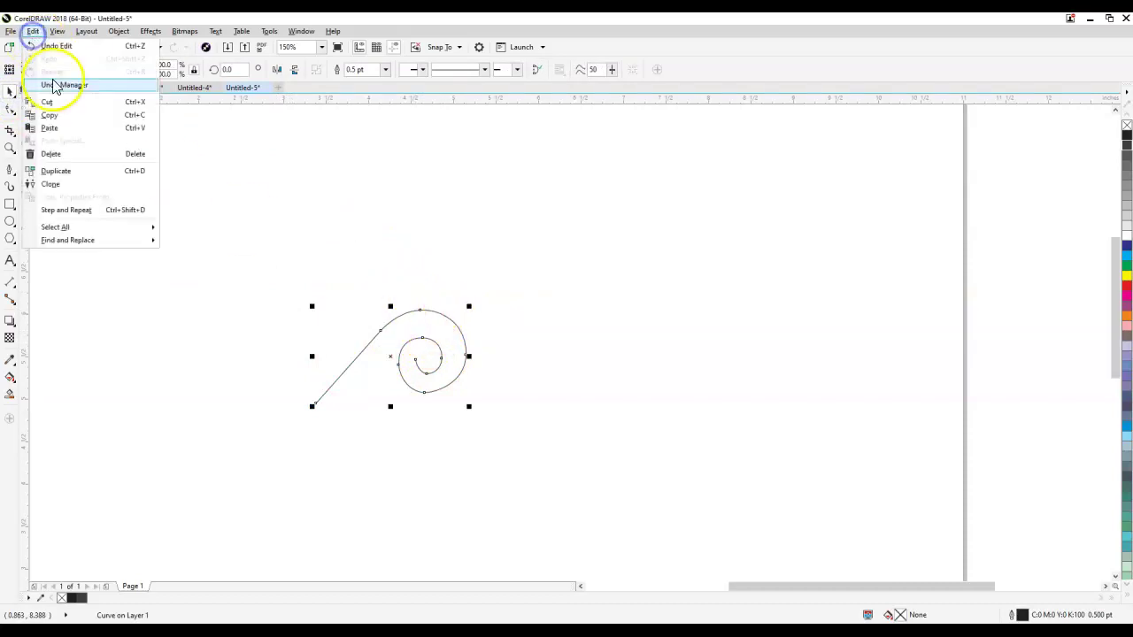
{"action": "left_click", "coordinate": [56, 117]}
{"action": "left_click", "coordinate": [33, 31]}
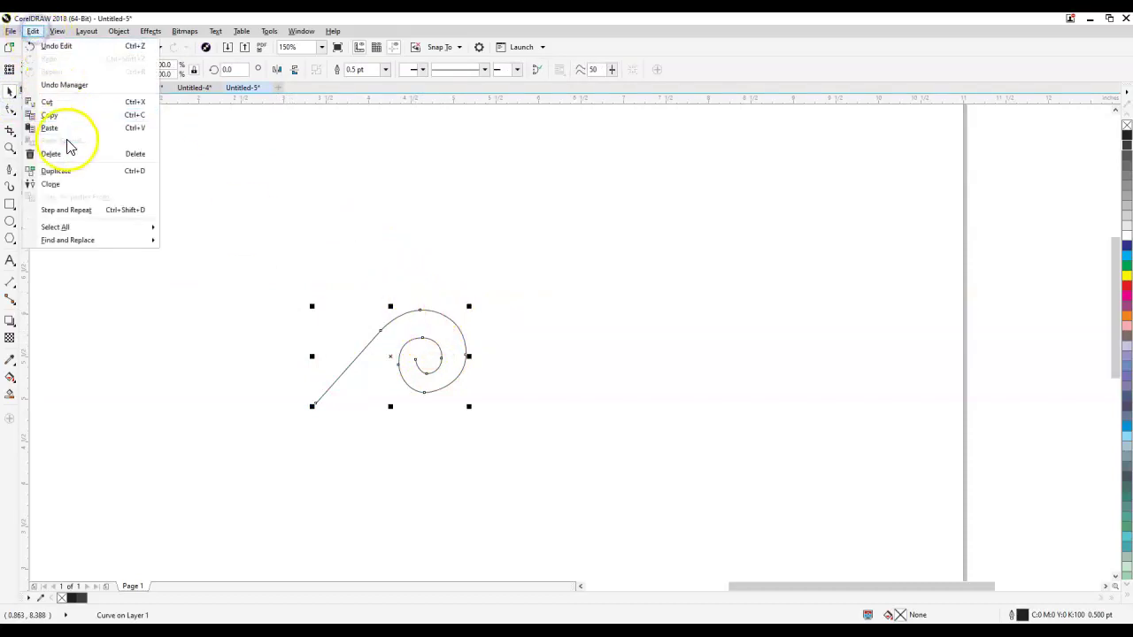
{"action": "left_click", "coordinate": [67, 128]}
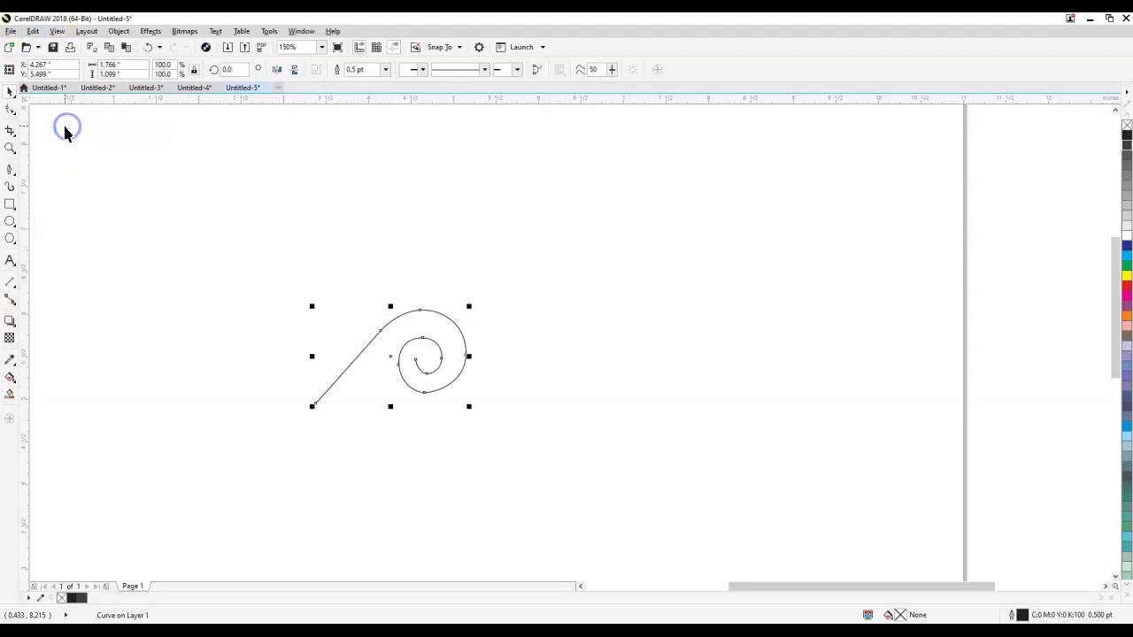
{"action": "left_click", "coordinate": [296, 75]}
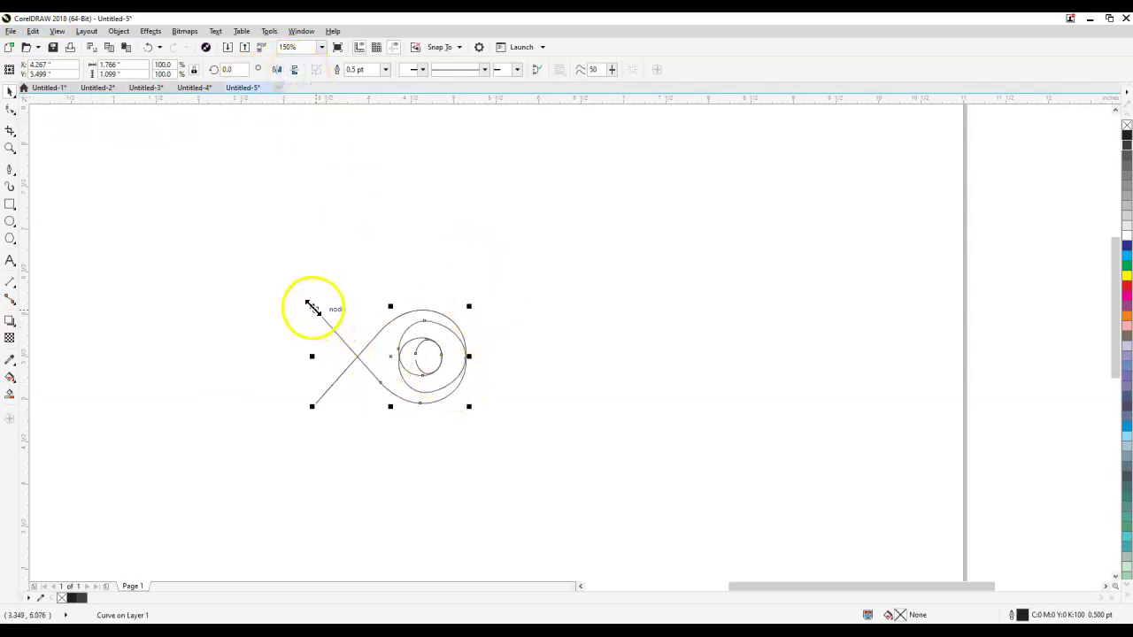
- Move the mirrored copy below the original so the tails meet in a heart outline
{"action": "left_click_drag", "start_coordinate": [317, 311], "coordinate": [317, 403]}
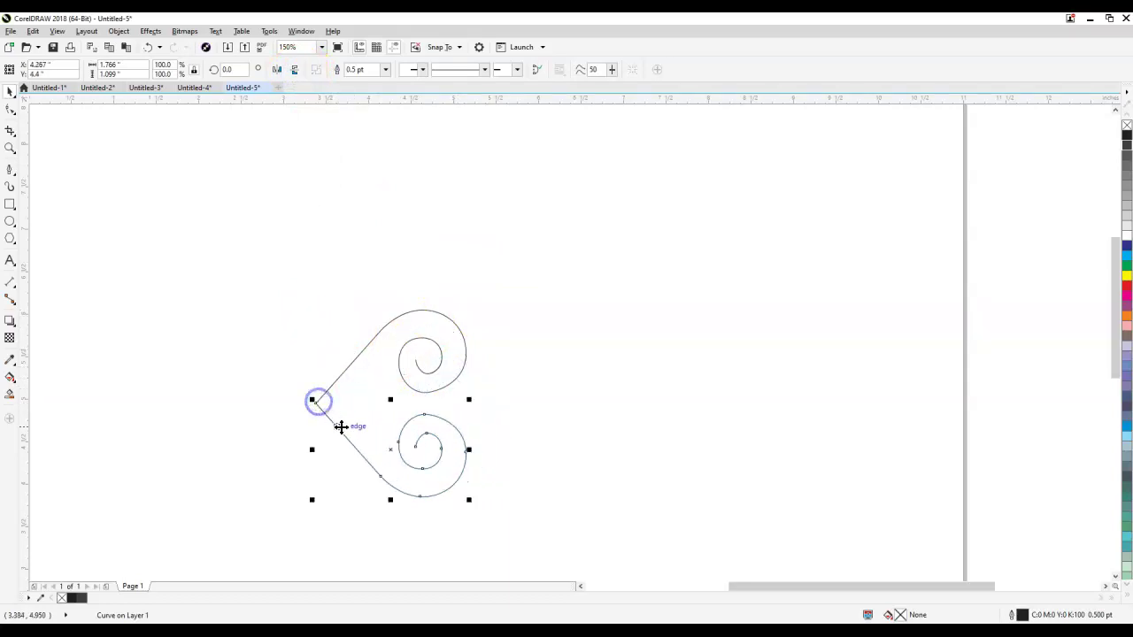
{"action": "left_click", "coordinate": [317, 370]}
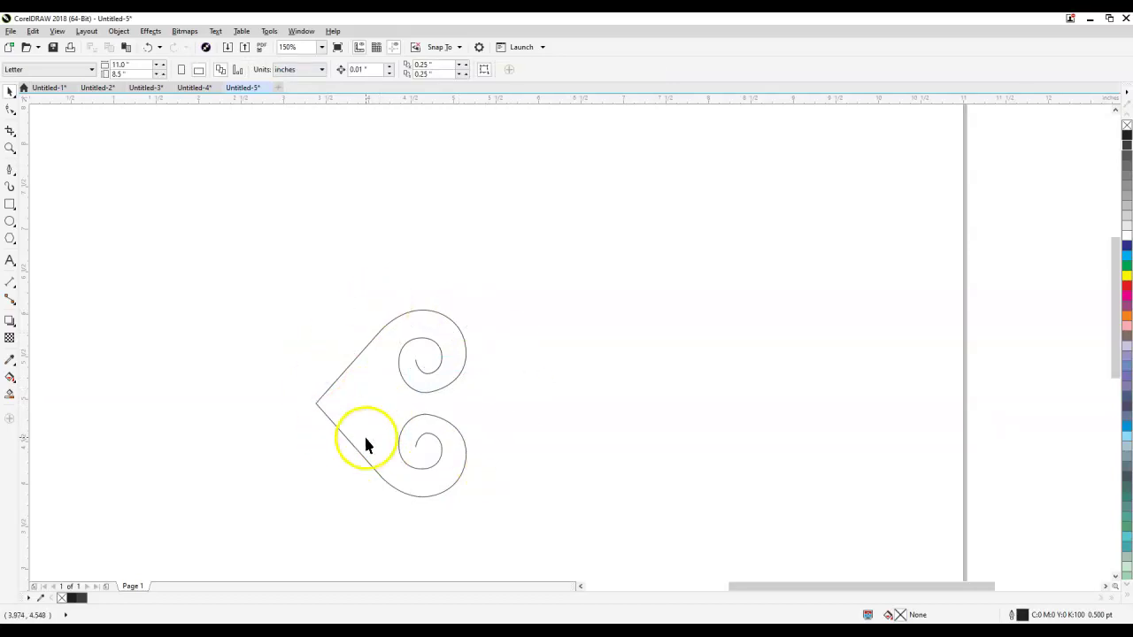
{"action": "scroll", "coordinate": [436, 502], "scroll_direction": "up", "scroll_amount": 1}
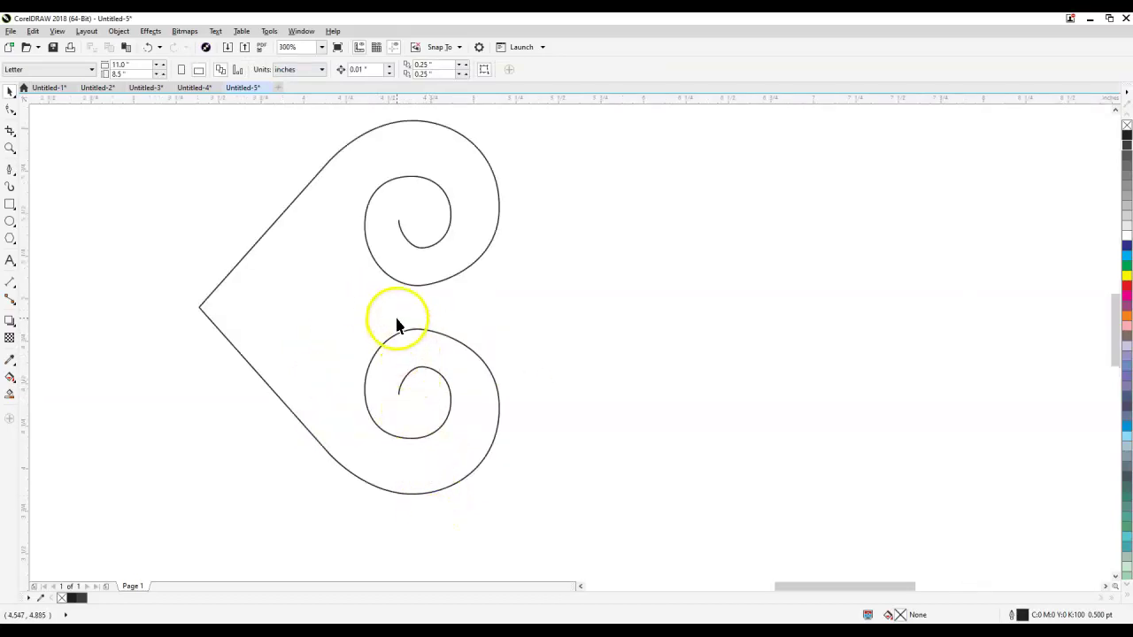
{"action": "scroll", "coordinate": [395, 314], "scroll_direction": "down", "scroll_amount": 1}
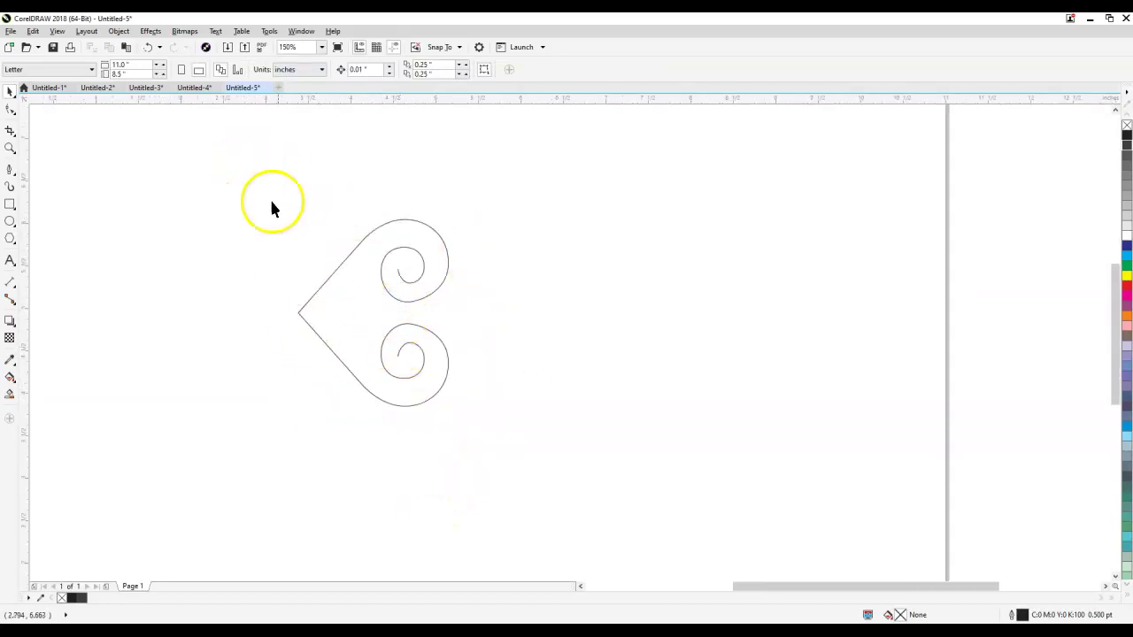
{"action": "left_click_drag", "start_coordinate": [256, 184], "coordinate": [501, 447]}
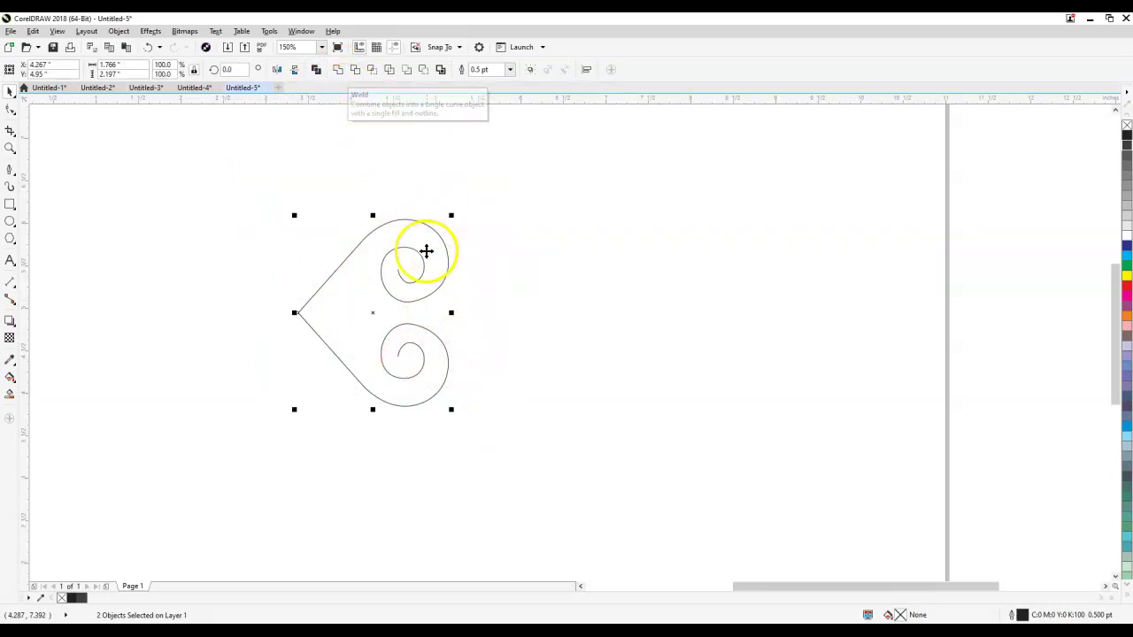
{"action": "right_click", "coordinate": [426, 273]}
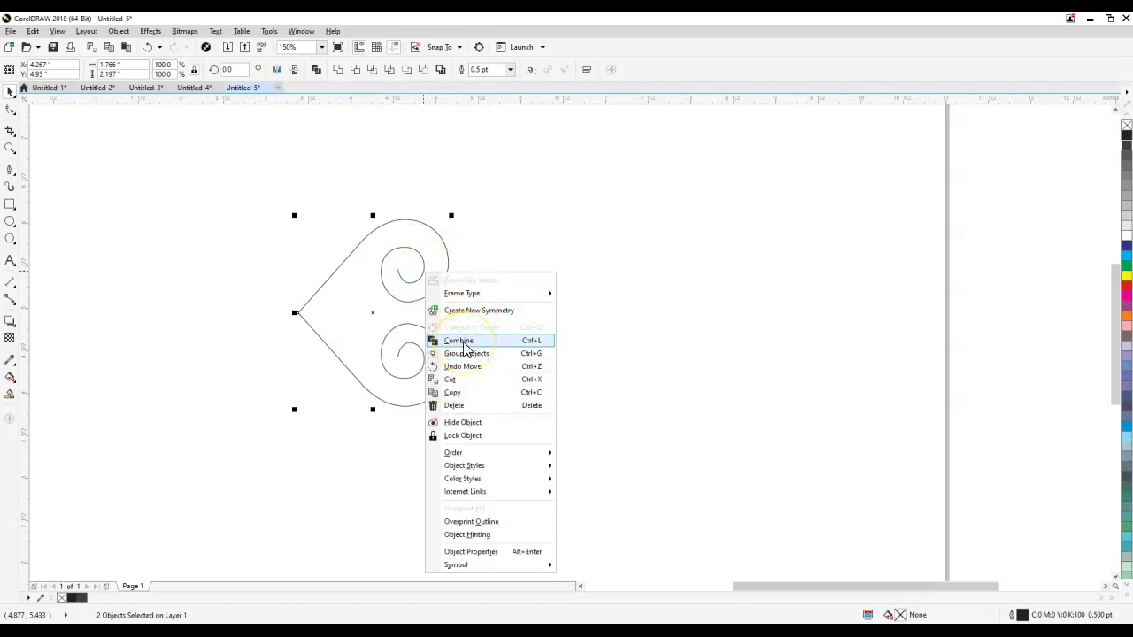
{"action": "left_click", "coordinate": [337, 71]}
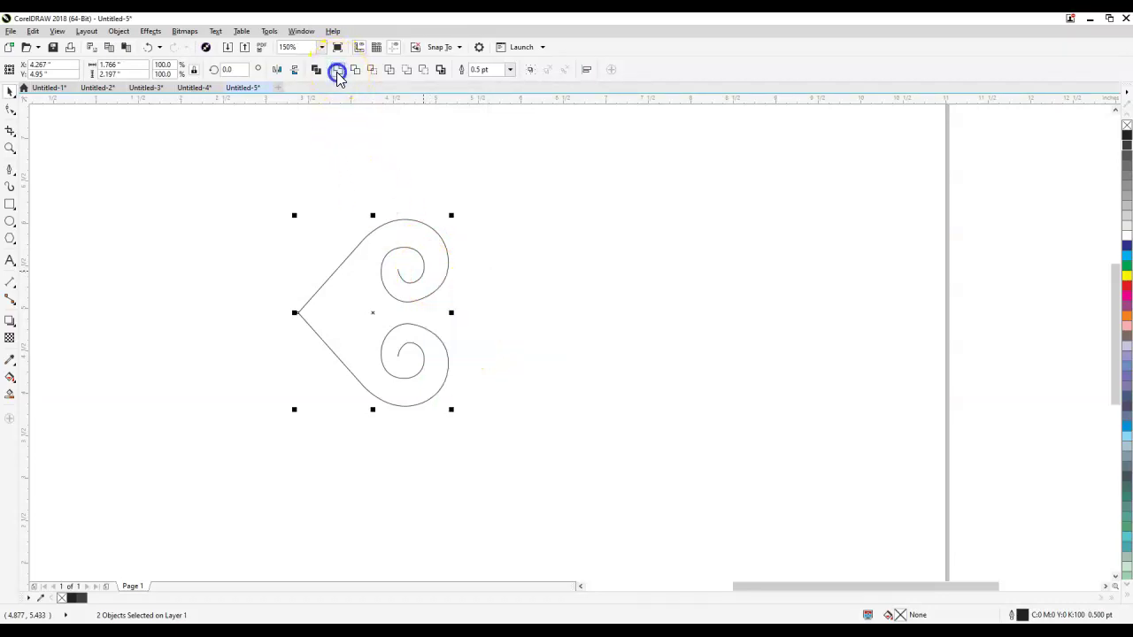
{"action": "left_click", "coordinate": [337, 71]}
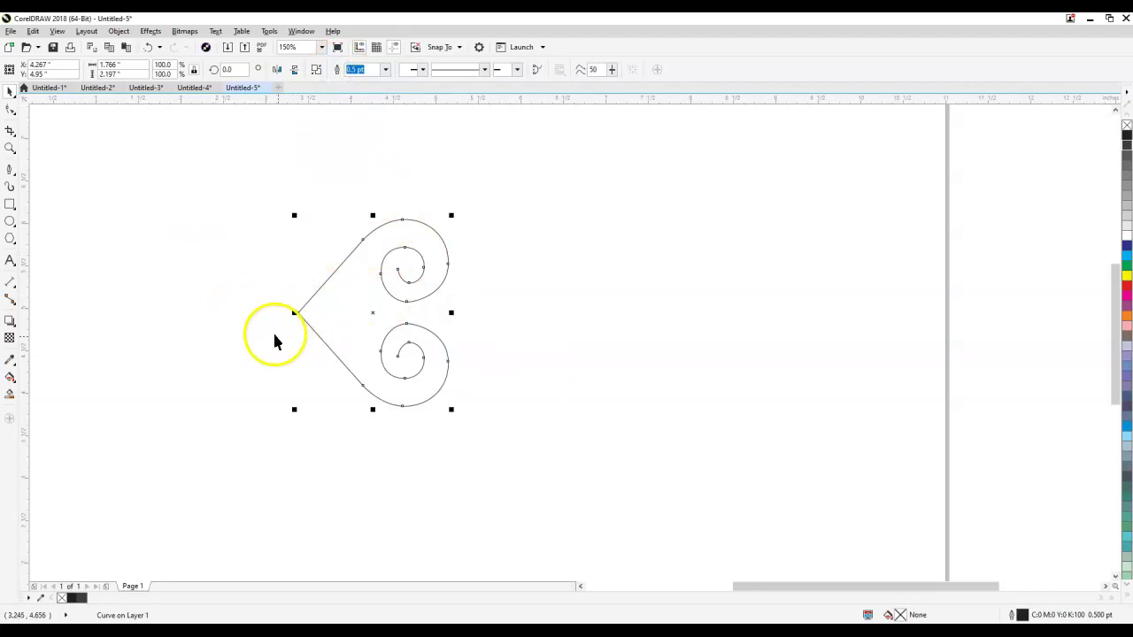
- Undo a stray node move, then join the two end nodes at the heart's left point
{"action": "scroll", "coordinate": [293, 312], "scroll_direction": "up", "scroll_amount": 5}
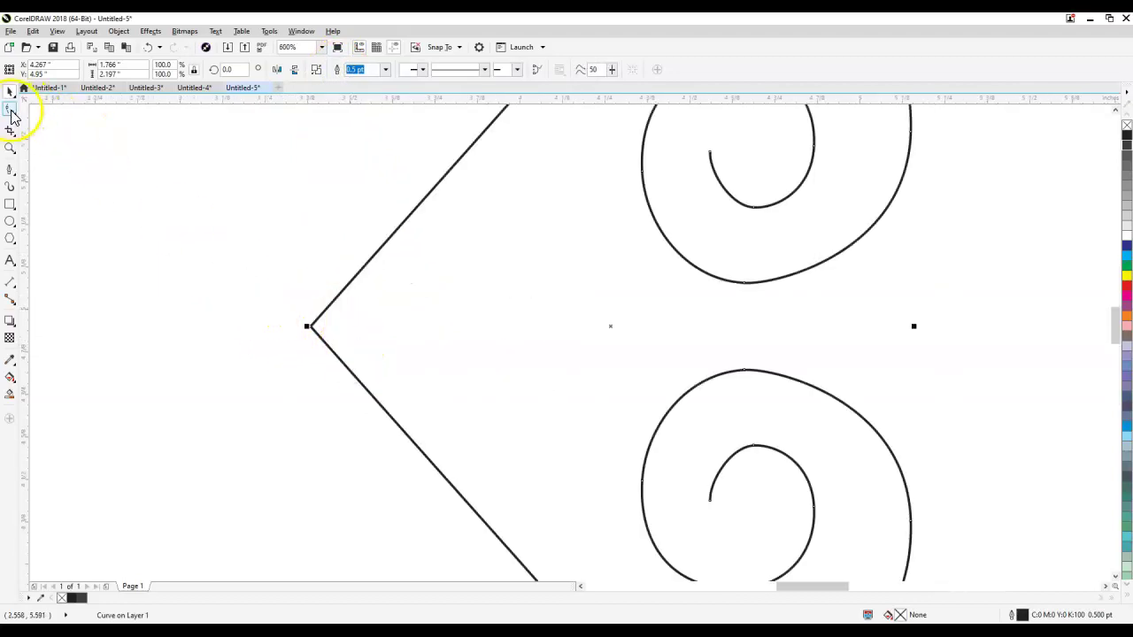
{"action": "left_click", "coordinate": [11, 109]}
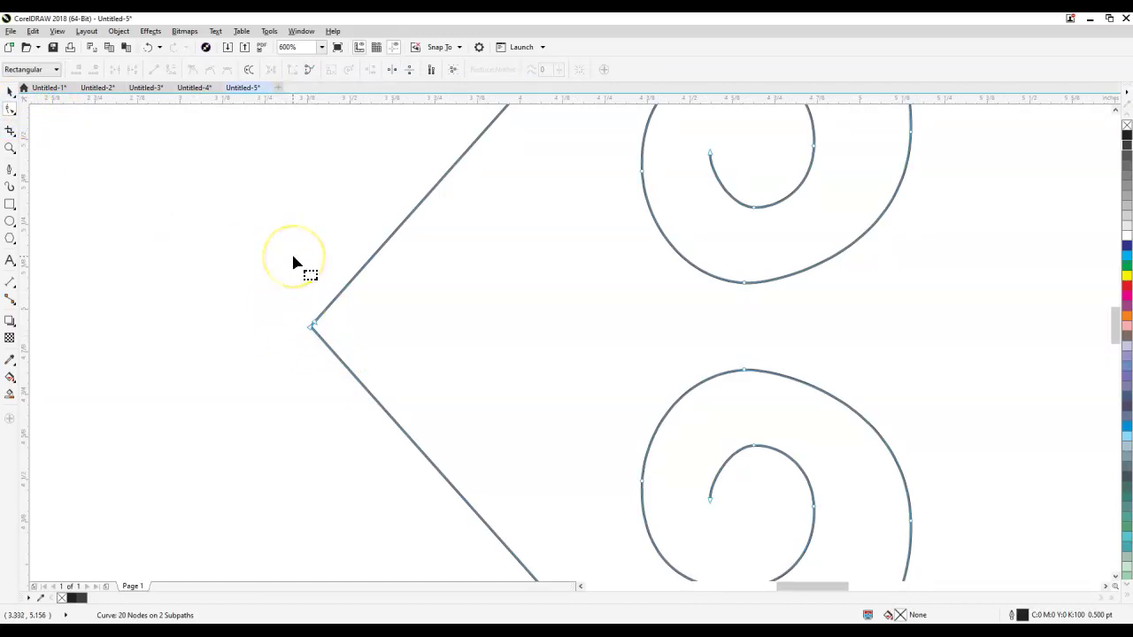
{"action": "mouse_move", "coordinate": [316, 327]}
{"action": "left_mouse_down"}
{"action": "mouse_move", "coordinate": [265, 289]}
{"action": "mouse_move", "coordinate": [313, 328]}
{"action": "left_mouse_up"}
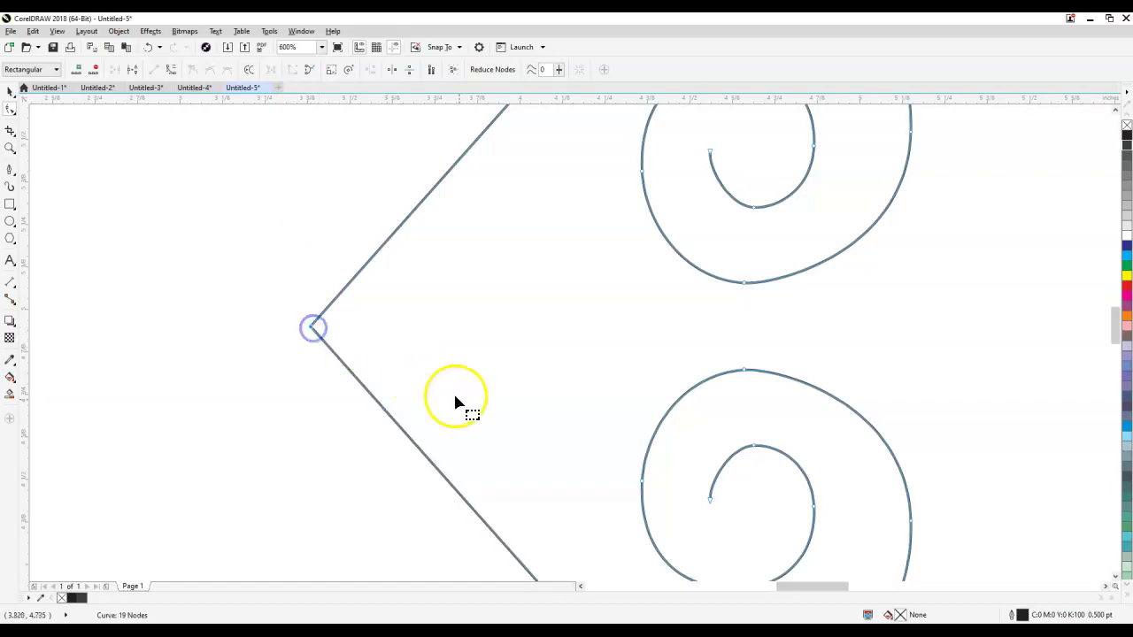
{"action": "left_click", "coordinate": [33, 31]}
{"action": "left_click", "coordinate": [51, 45]}
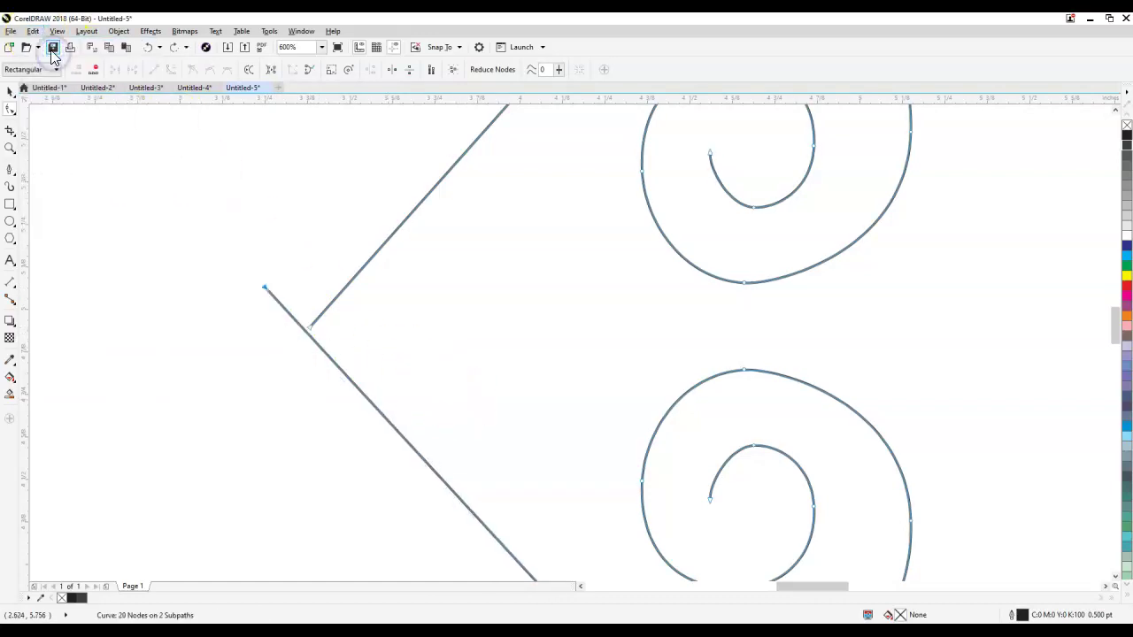
{"action": "left_click", "coordinate": [33, 31]}
{"action": "left_click", "coordinate": [49, 49]}
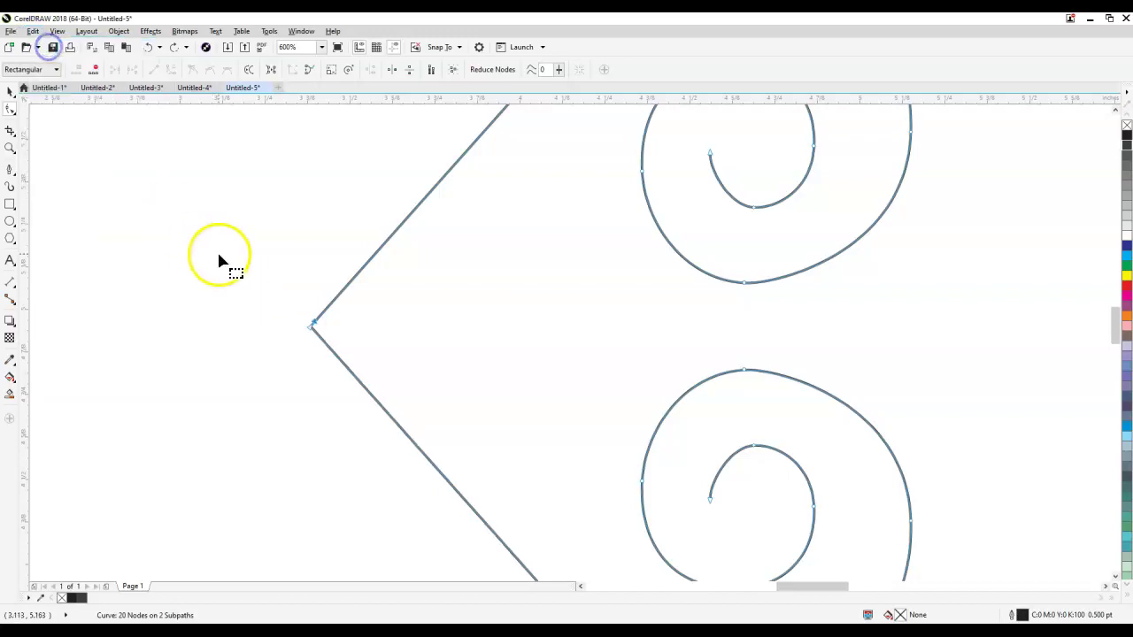
{"action": "left_click_drag", "start_coordinate": [257, 270], "coordinate": [388, 387]}
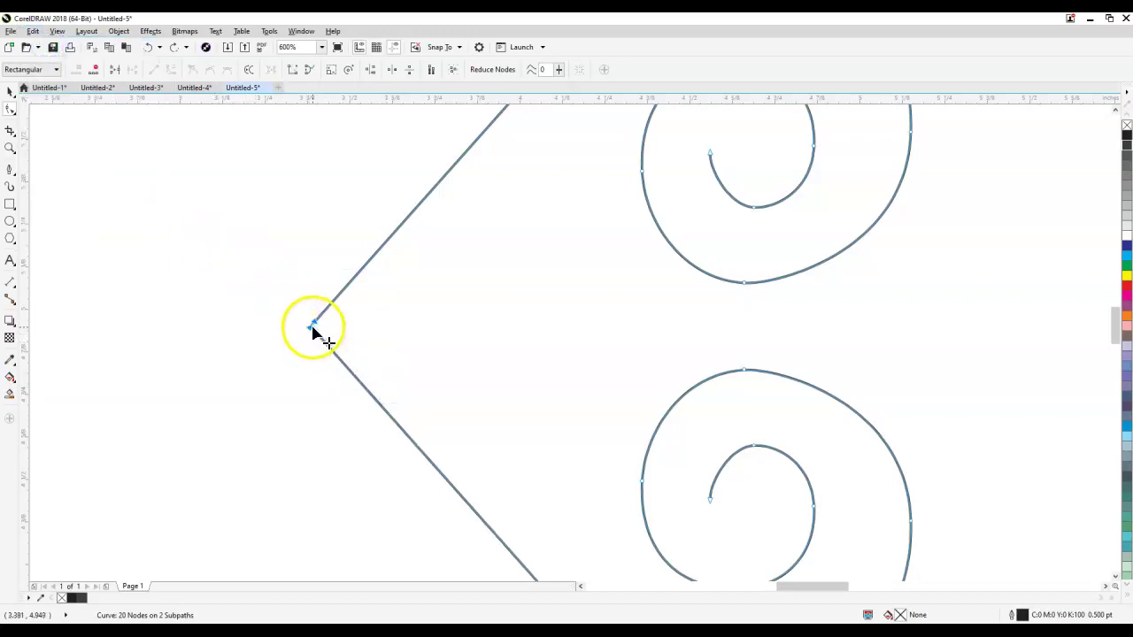
{"action": "right_click", "coordinate": [313, 330]}
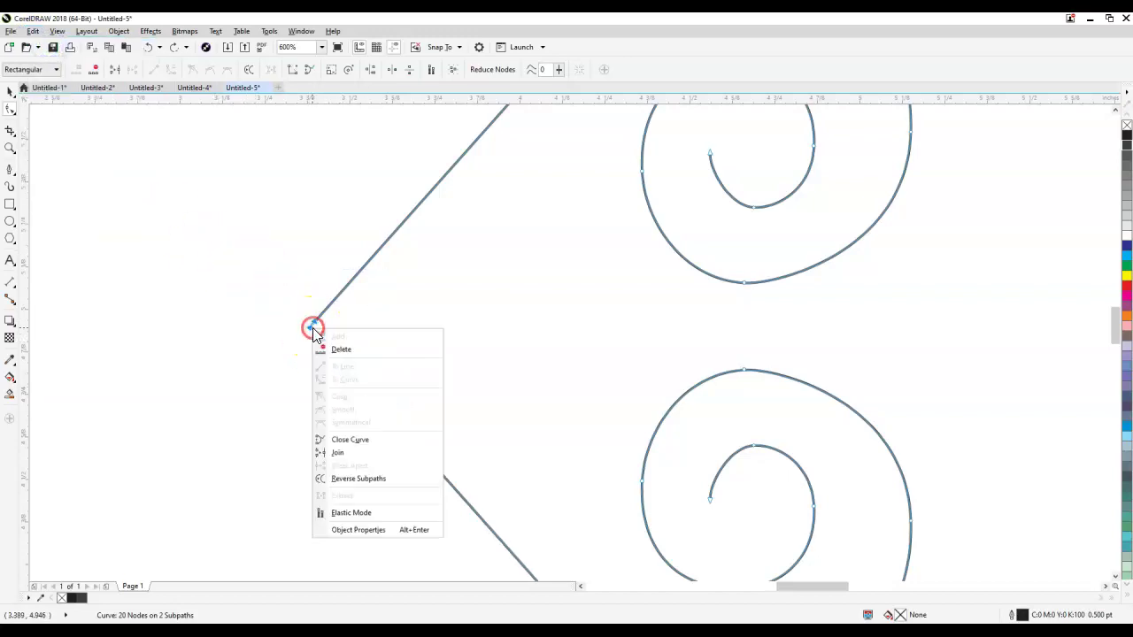
{"action": "left_click", "coordinate": [343, 455]}
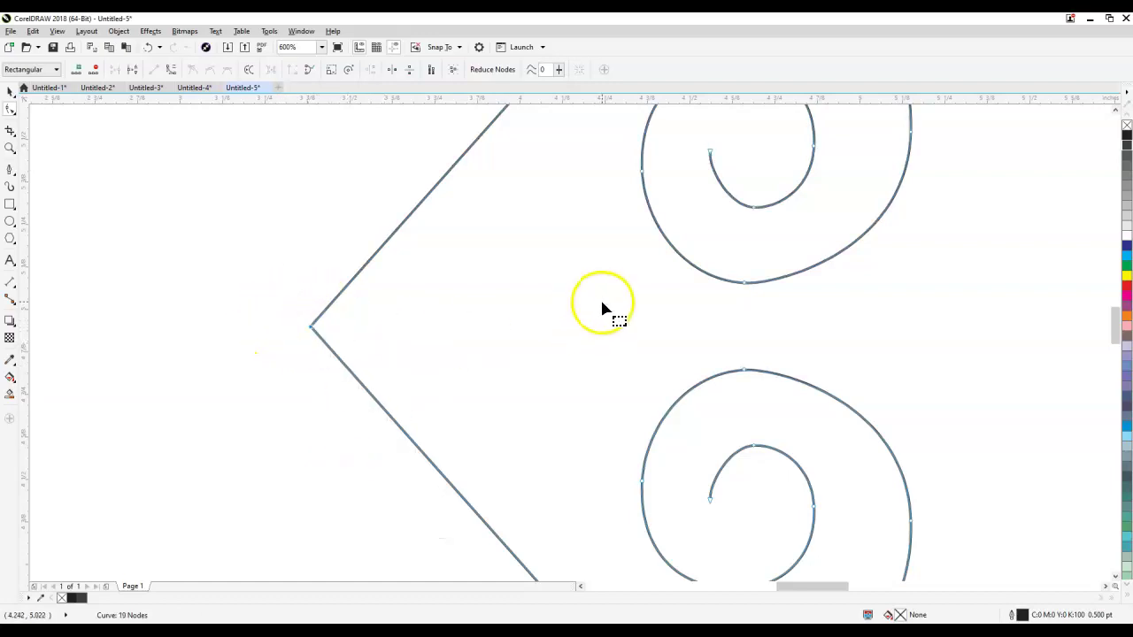
{"action": "scroll", "coordinate": [602, 303], "scroll_direction": "down", "scroll_amount": 2}
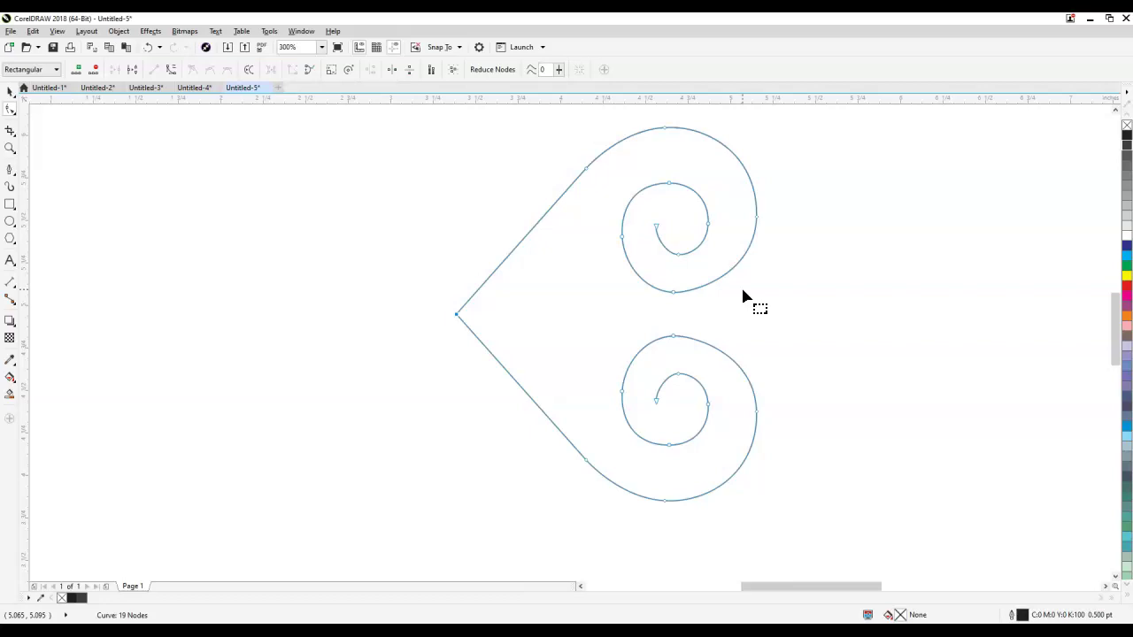
{"action": "scroll", "coordinate": [779, 232], "scroll_direction": "down", "scroll_amount": 2}
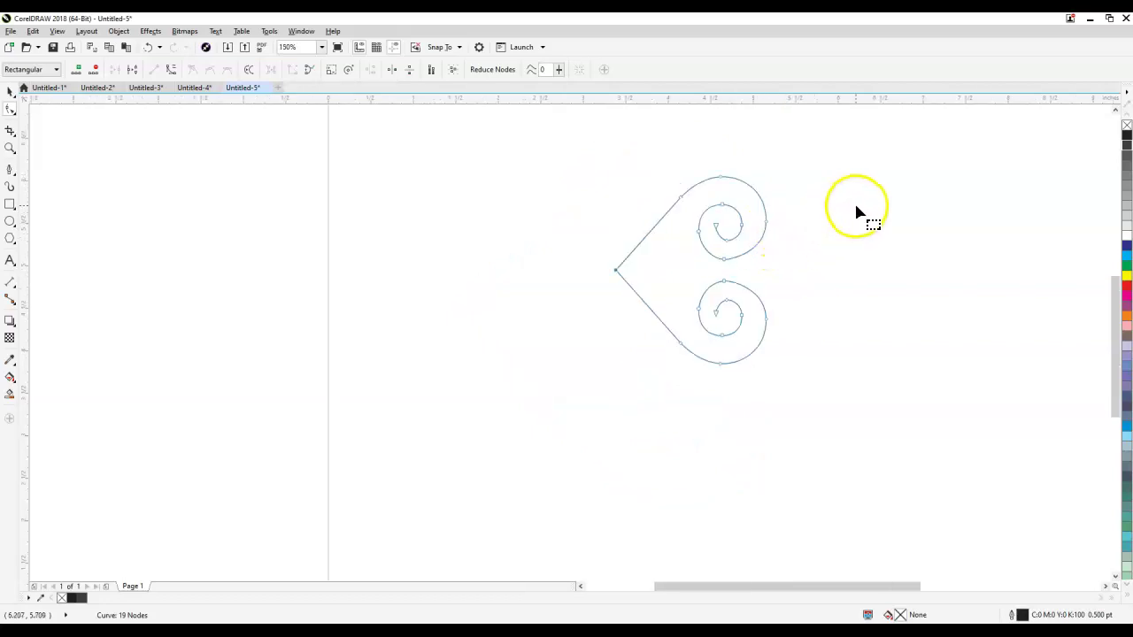
{"action": "scroll", "coordinate": [959, 215], "scroll_direction": "up", "scroll_amount": 2}
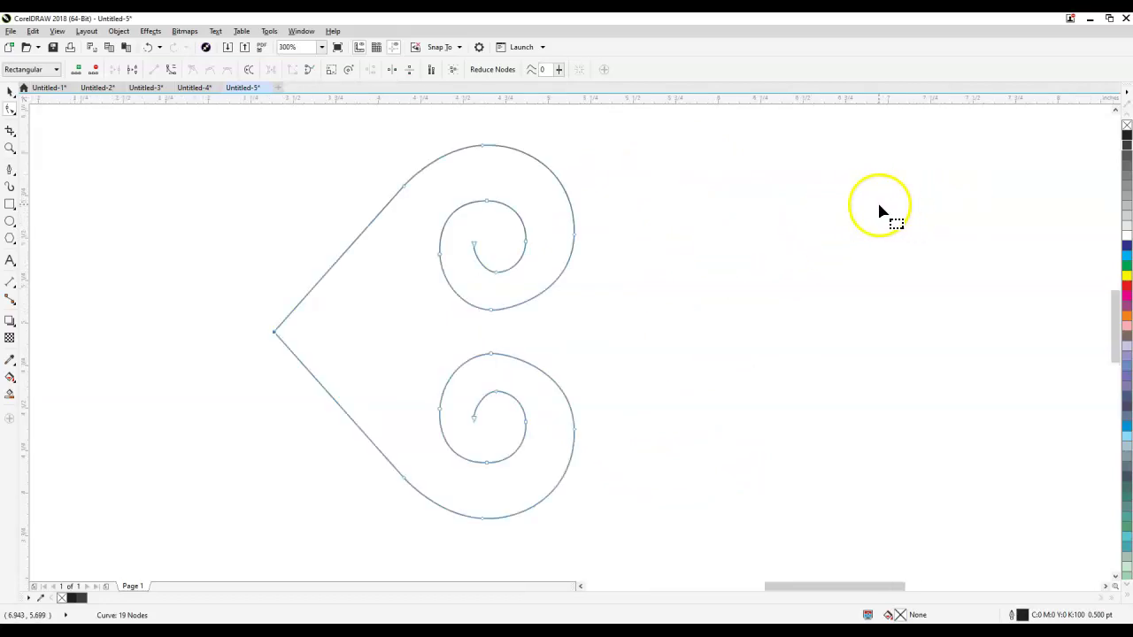
{"action": "scroll", "coordinate": [881, 213], "scroll_direction": "down", "scroll_amount": 2}
{"action": "scroll", "coordinate": [892, 203], "scroll_direction": "up", "scroll_amount": 2}
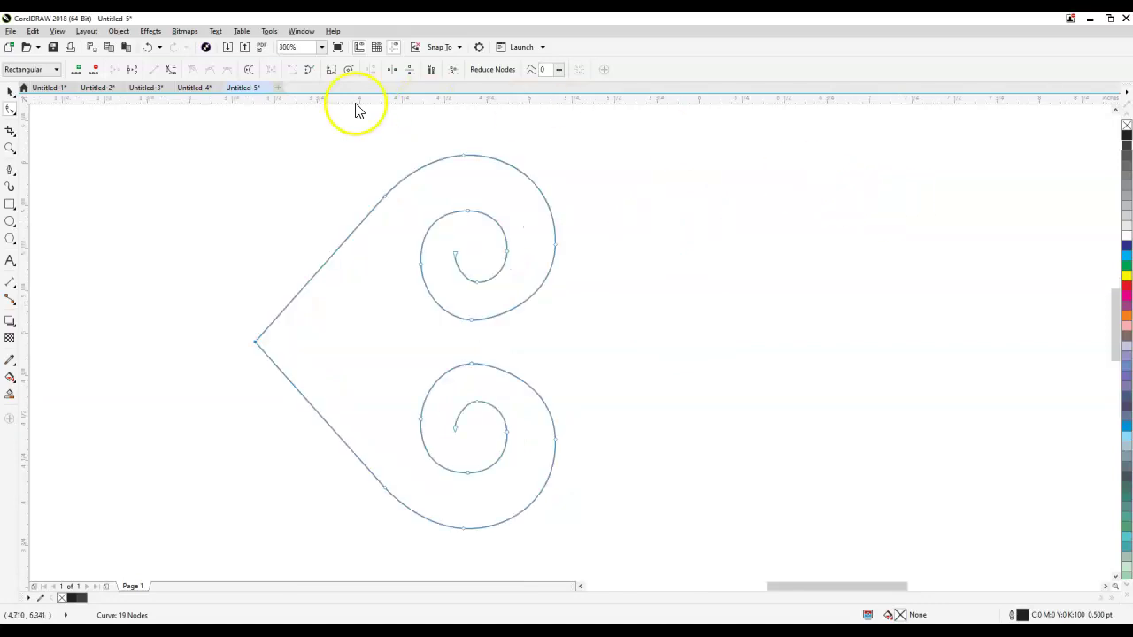
- Apply a 0.05-inch contour with rounded corners around the heart
{"action": "left_click", "coordinate": [152, 35]}
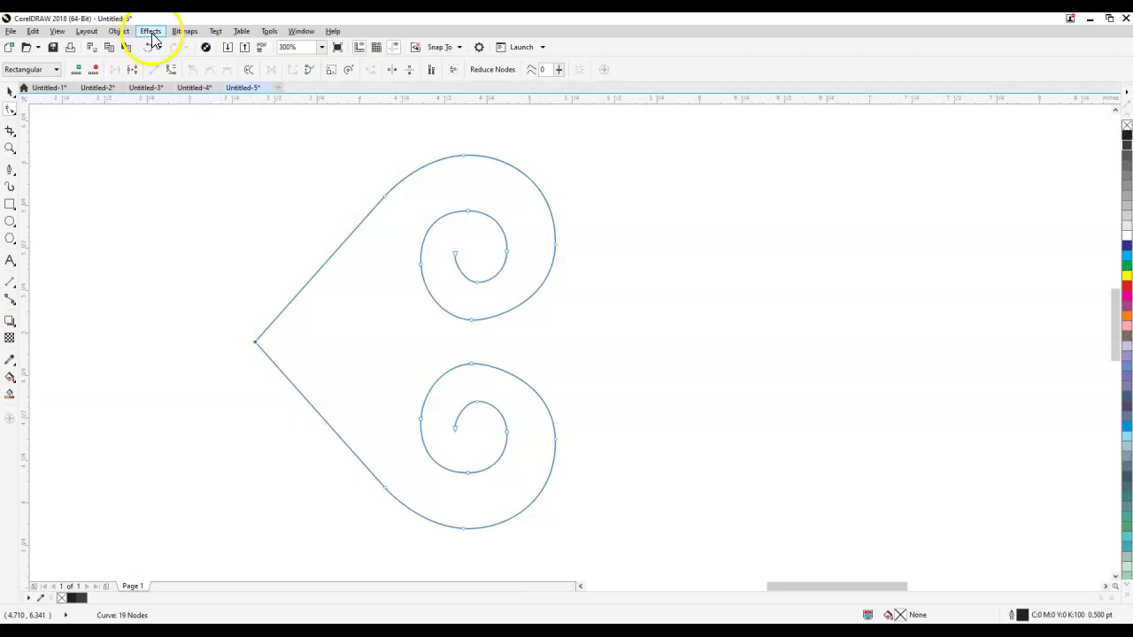
{"action": "left_click", "coordinate": [152, 35]}
{"action": "left_click", "coordinate": [167, 116]}
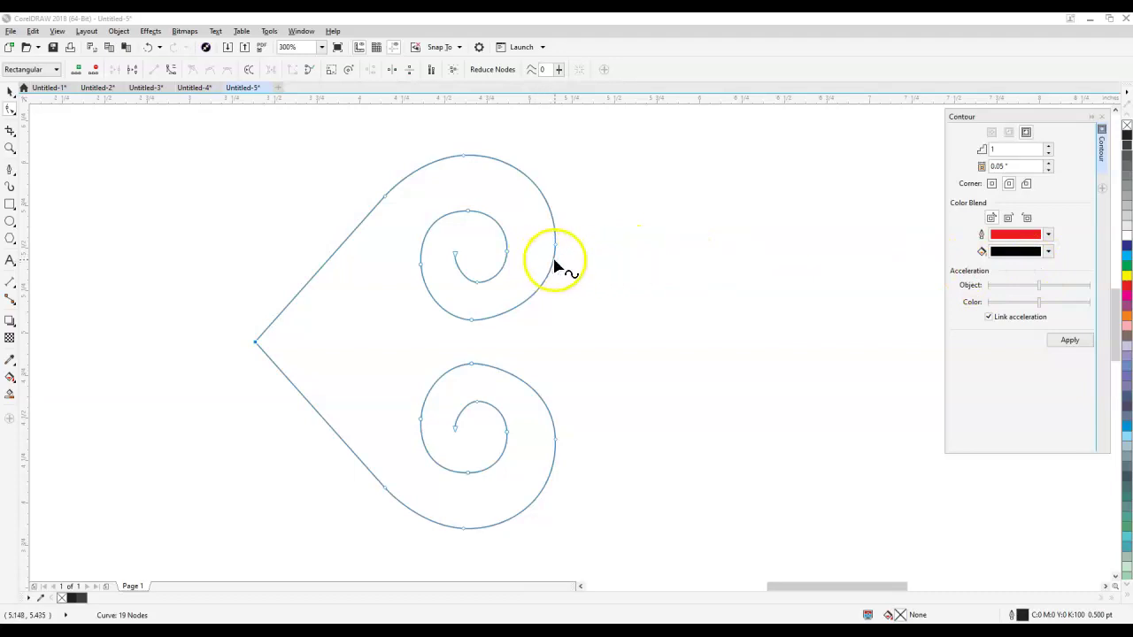
{"action": "left_click", "coordinate": [582, 253]}
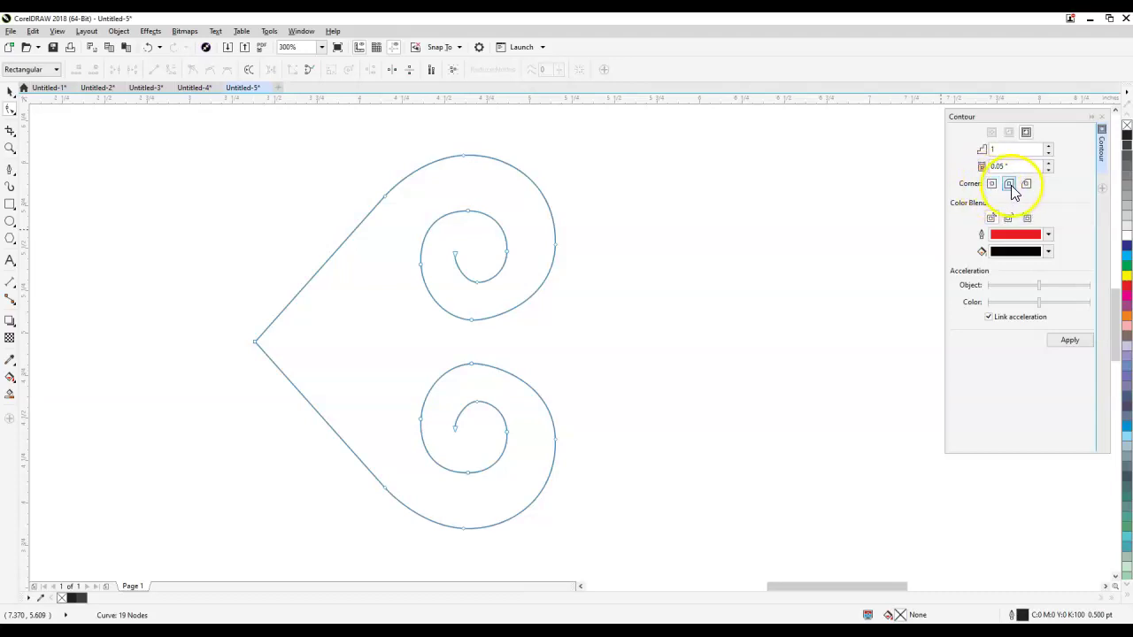
{"action": "left_click", "coordinate": [1009, 184]}
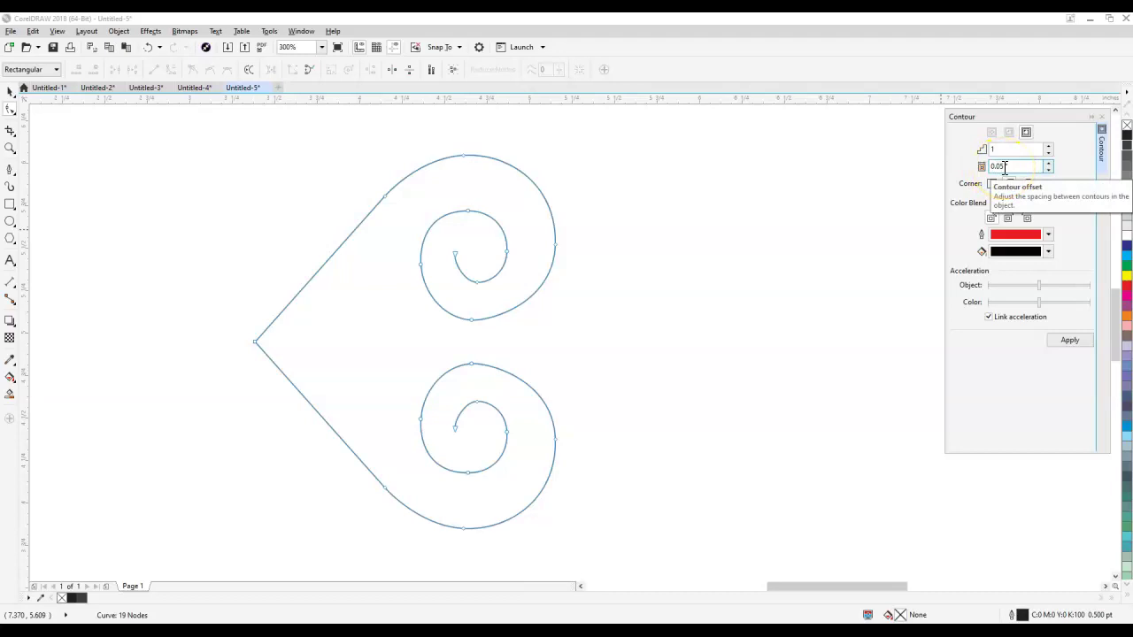
{"action": "left_click", "coordinate": [1072, 345]}
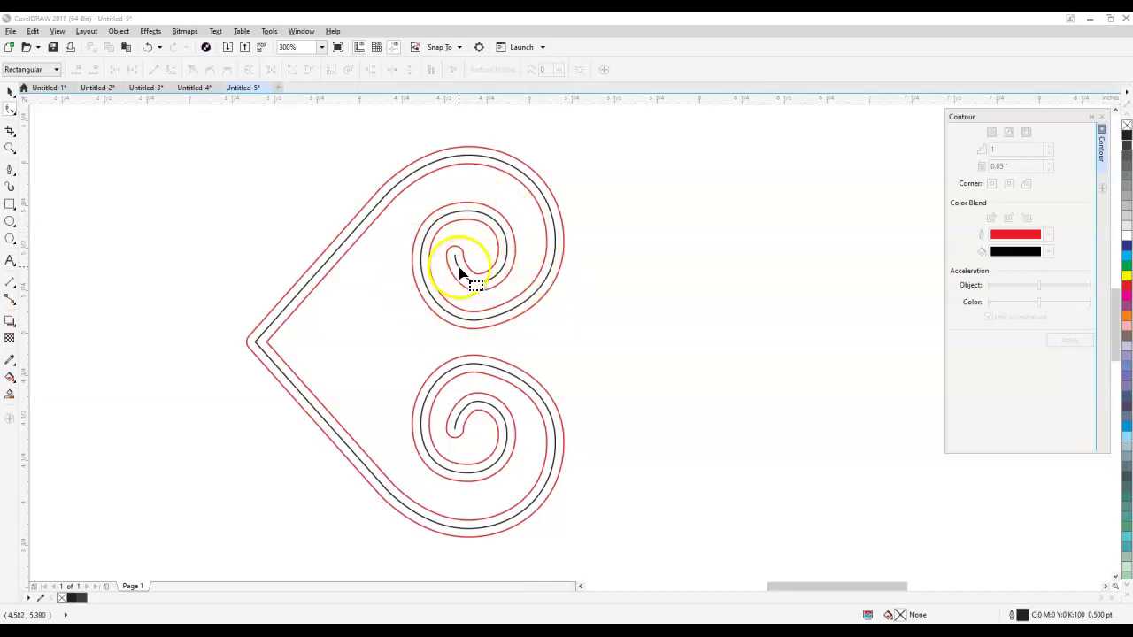
- Drag the upper spiral's inner end node leftward with the Shape tool
{"action": "left_click", "coordinate": [19, 106]}
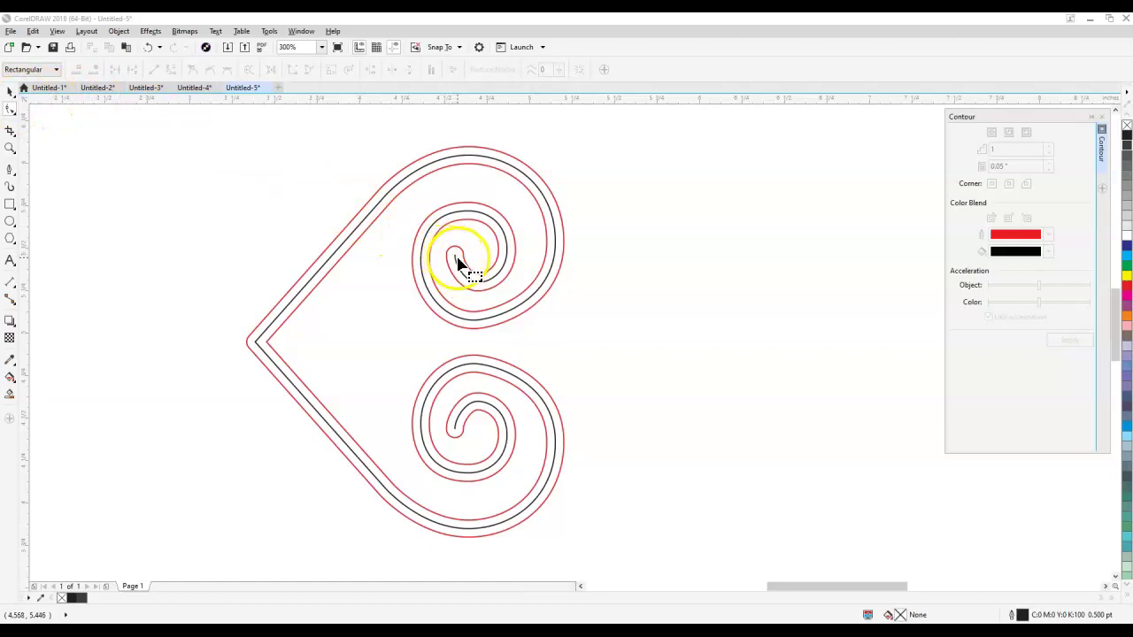
{"action": "left_click", "coordinate": [456, 258]}
{"action": "left_click_drag", "start_coordinate": [456, 259], "coordinate": [391, 281]}
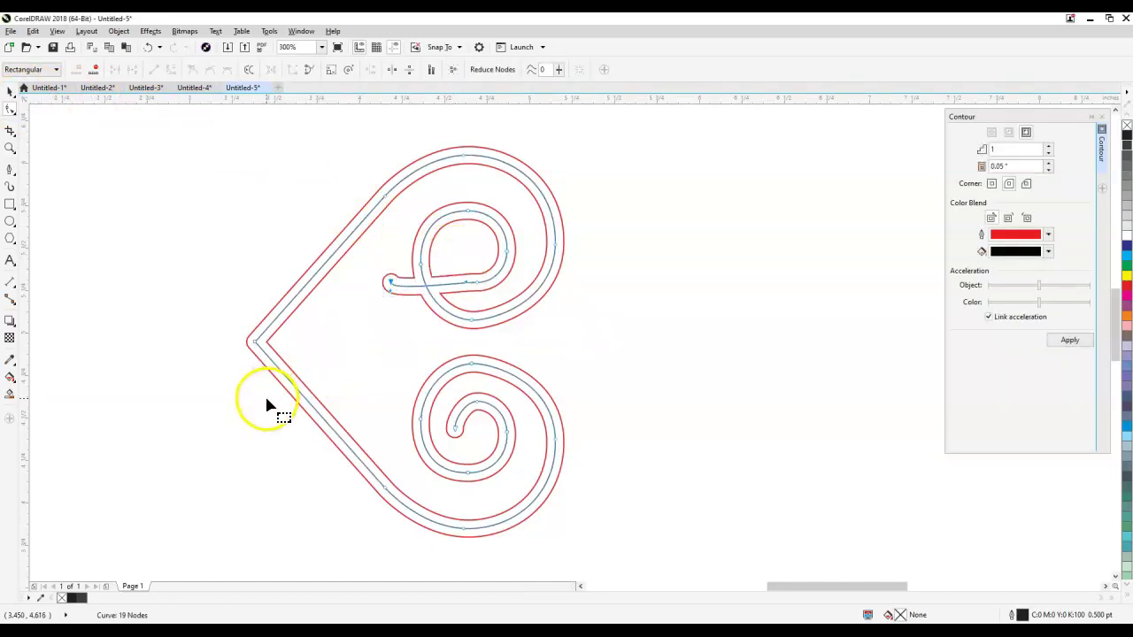
- Undo the node drag so the upper swirl's inner end curls back into its coil
{"action": "left_click", "coordinate": [32, 31]}
{"action": "left_click", "coordinate": [46, 43]}
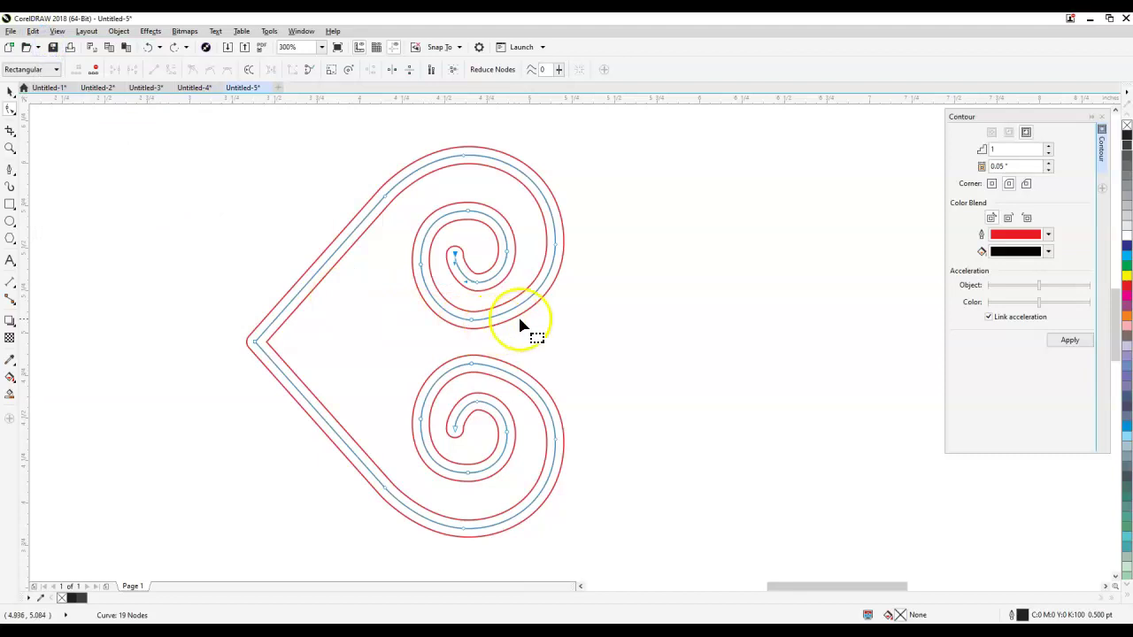
{"action": "left_click", "coordinate": [596, 278]}
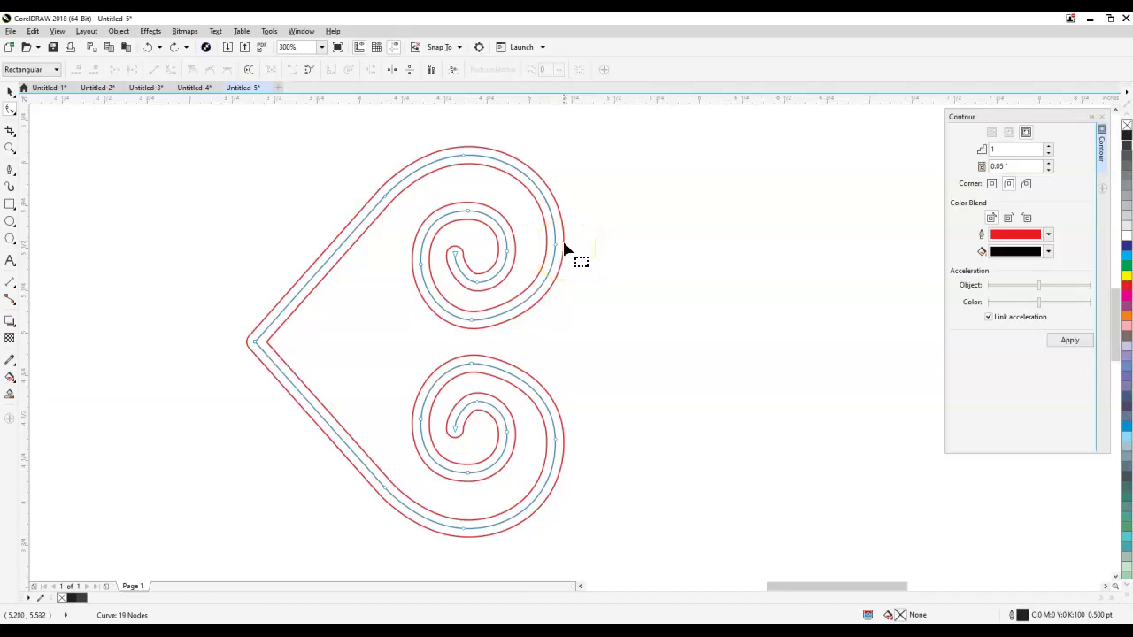
{"action": "left_click", "coordinate": [563, 247]}
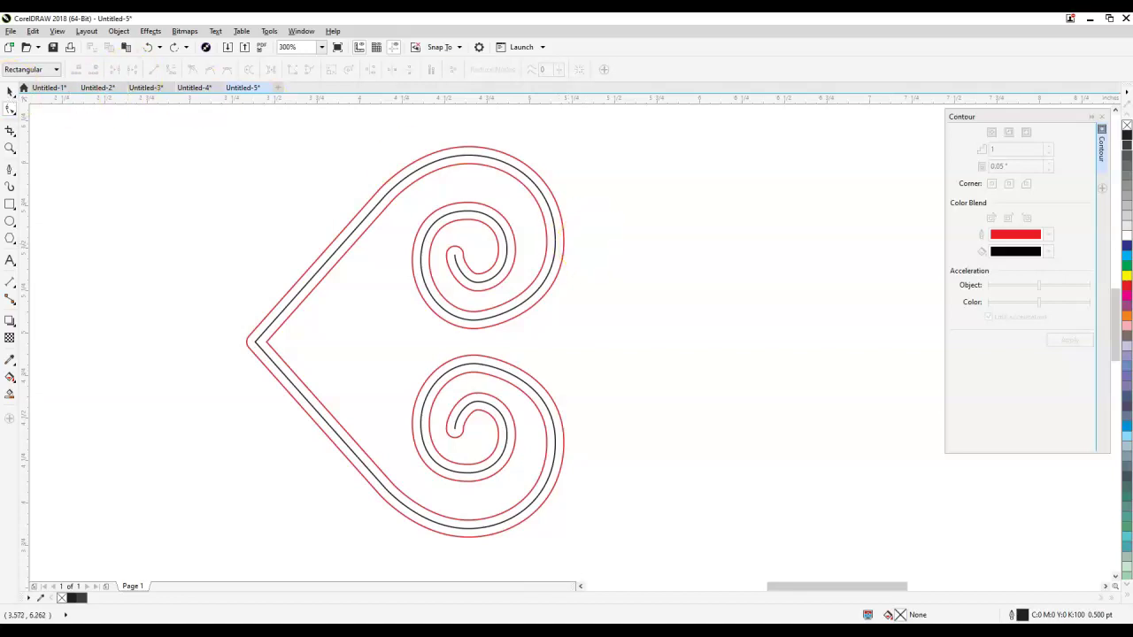
{"action": "left_click", "coordinate": [11, 96]}
- Break the contour group apart so the red contour and original heart become separate objects
{"action": "left_click", "coordinate": [50, 94]}
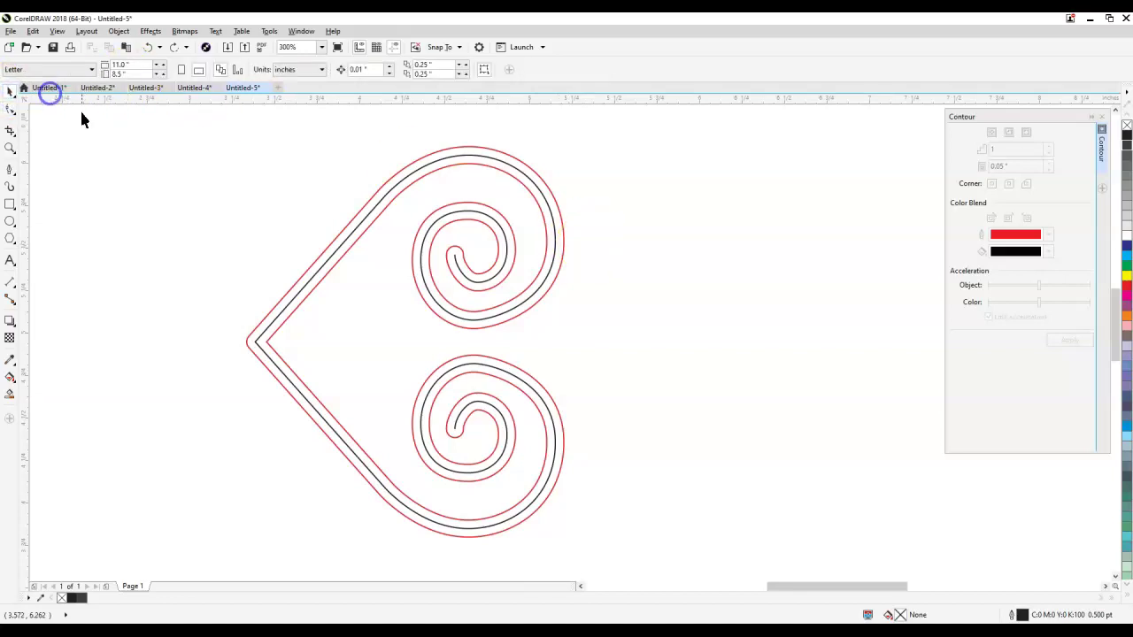
{"action": "left_click", "coordinate": [564, 240]}
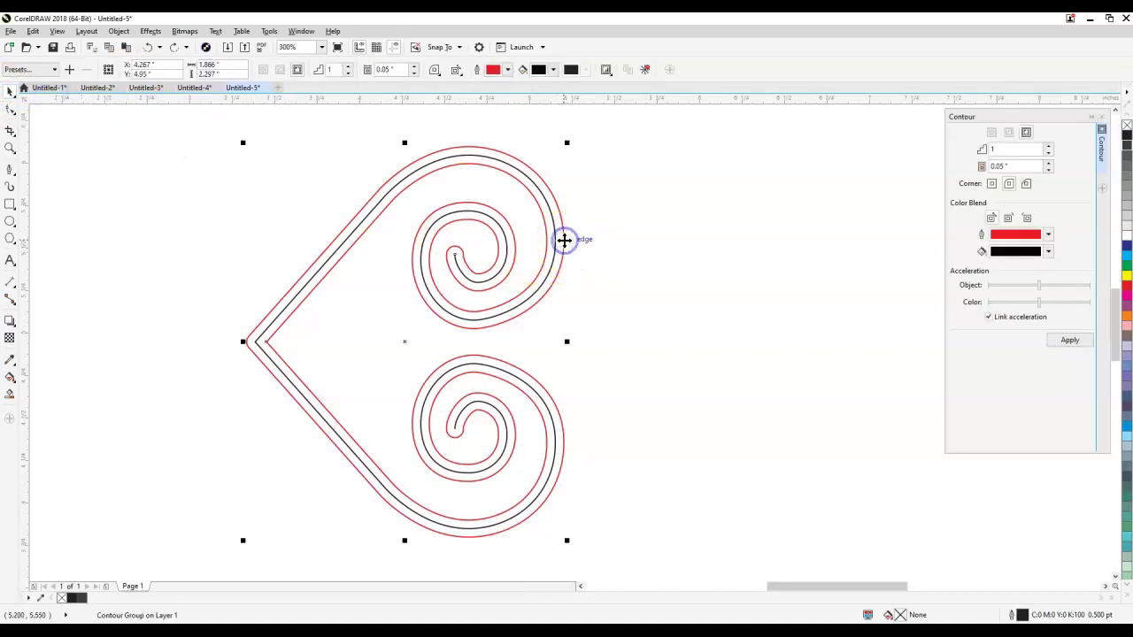
{"action": "right_click", "coordinate": [564, 240]}
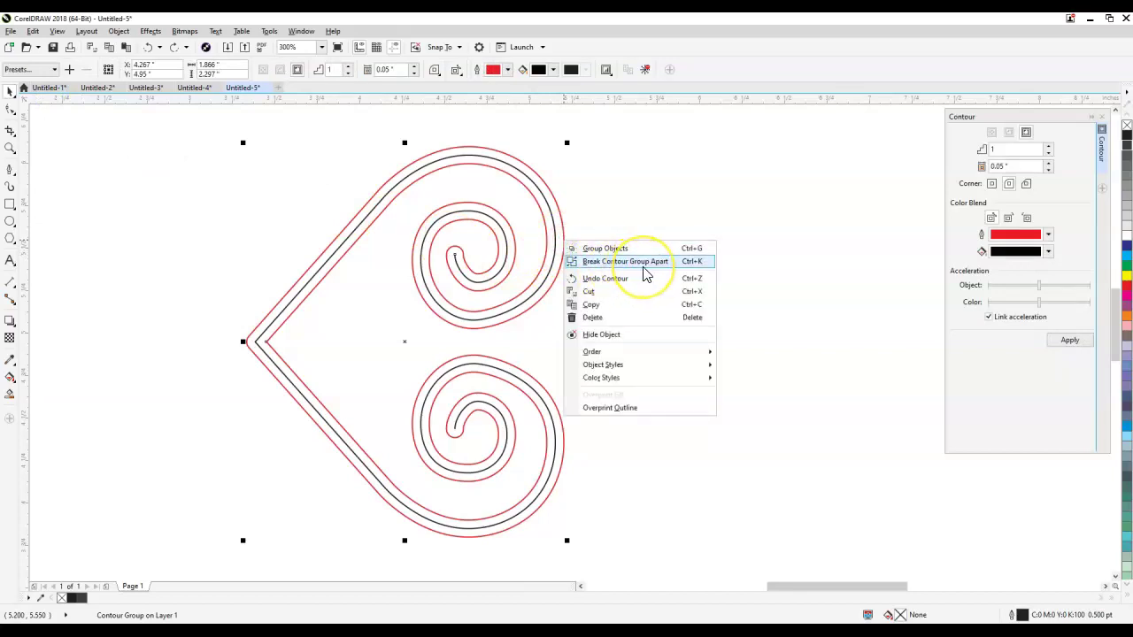
{"action": "left_click", "coordinate": [627, 217]}
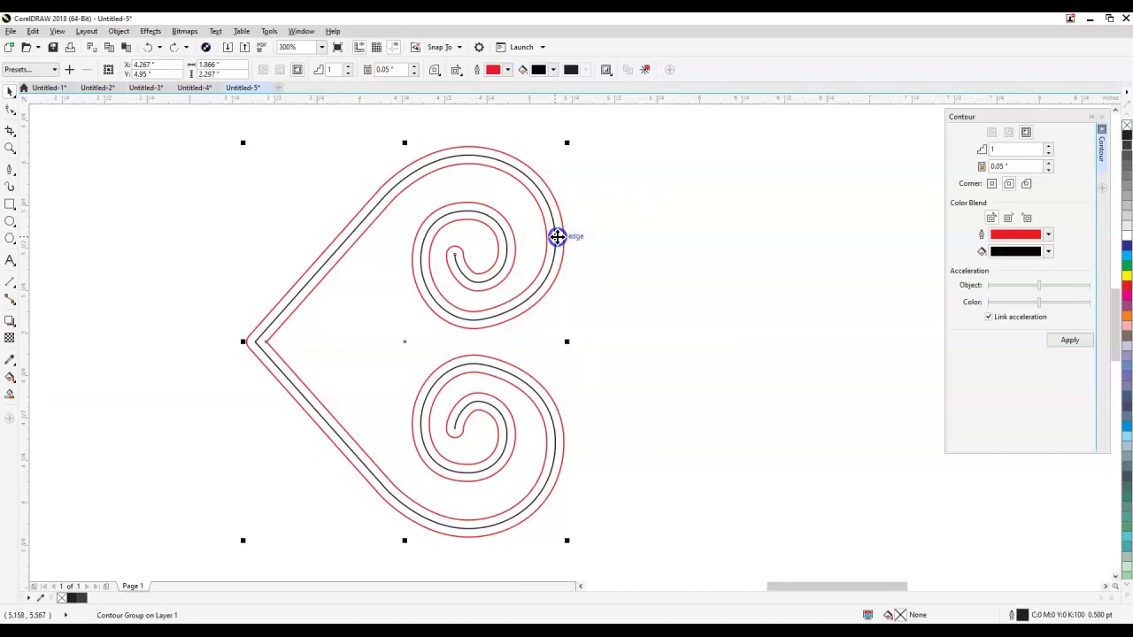
{"action": "left_click", "coordinate": [555, 243]}
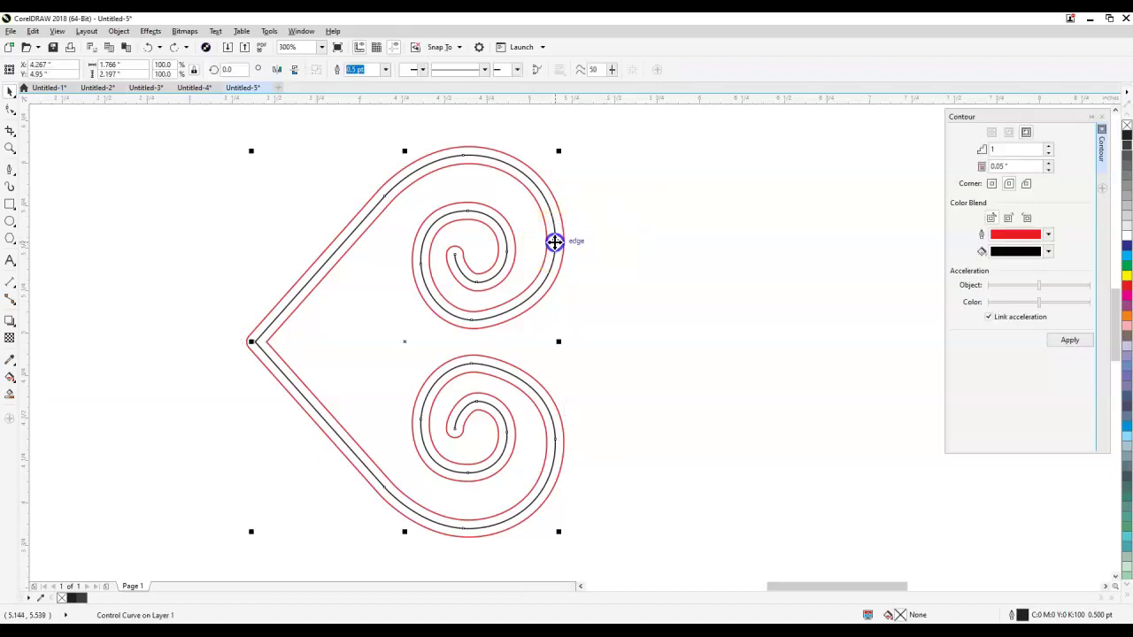
{"action": "right_click", "coordinate": [555, 242]}
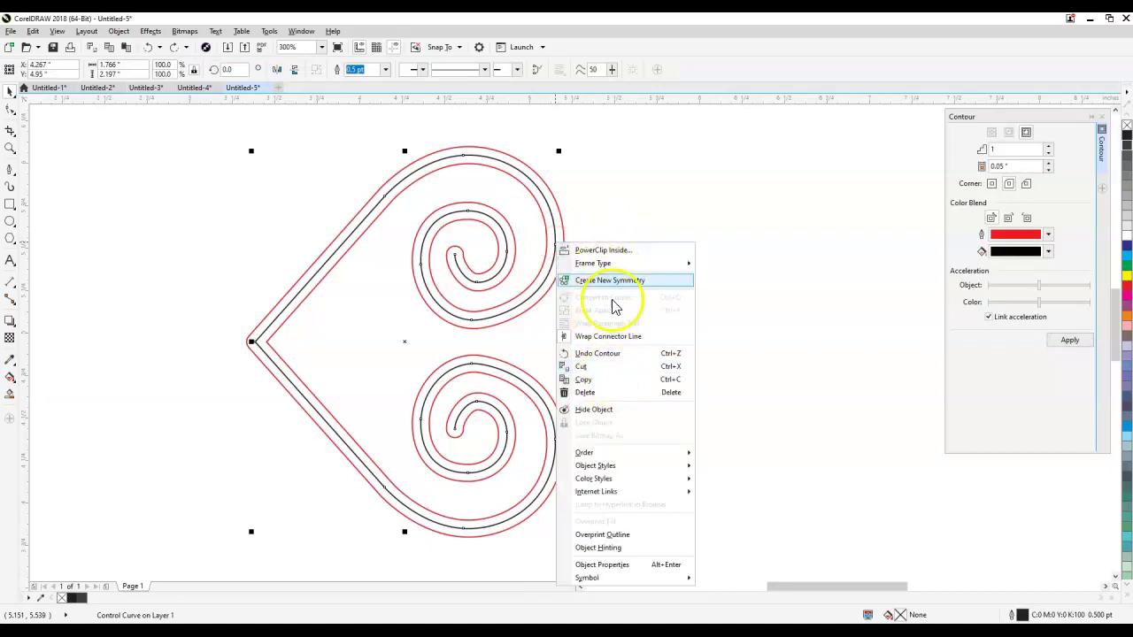
{"action": "left_click", "coordinate": [594, 227]}
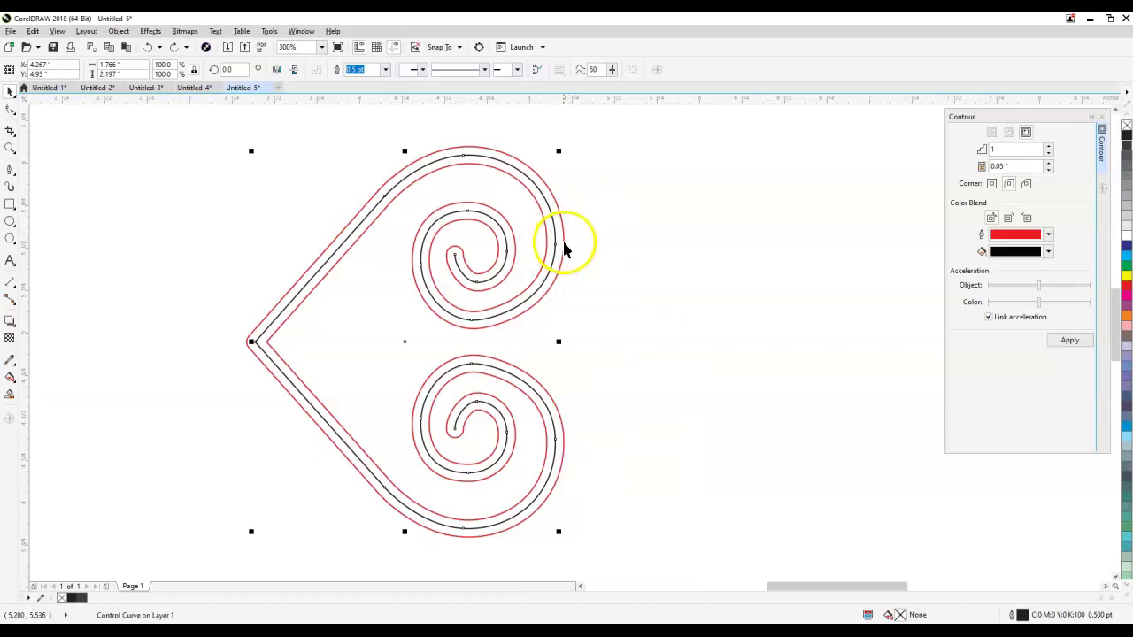
{"action": "left_click", "coordinate": [564, 244]}
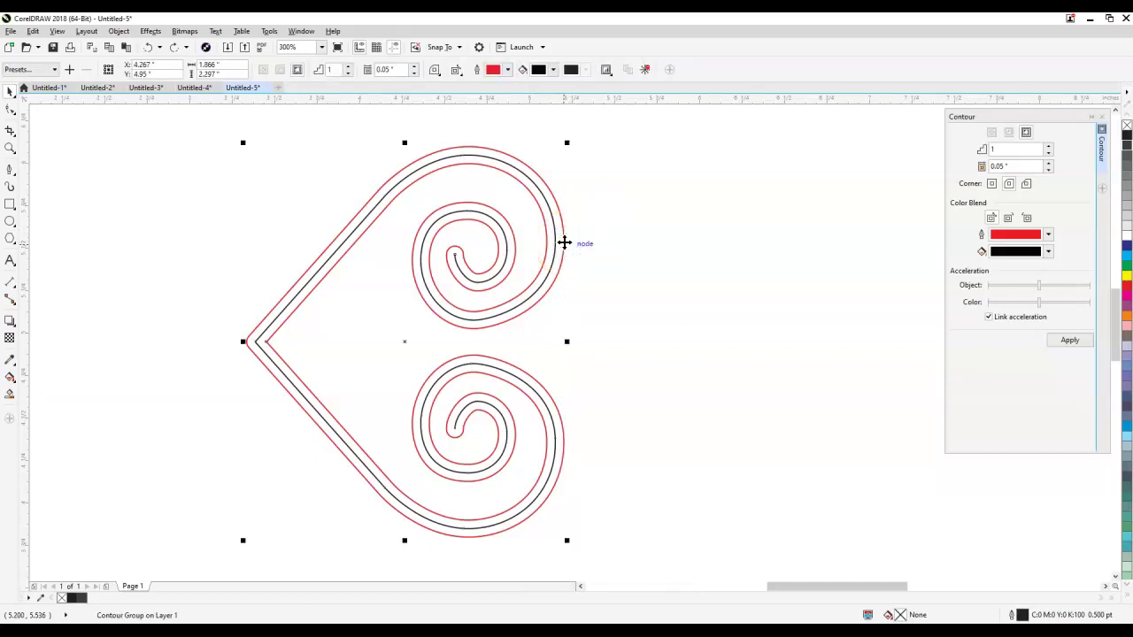
{"action": "right_click", "coordinate": [564, 242]}
{"action": "left_click", "coordinate": [598, 262]}
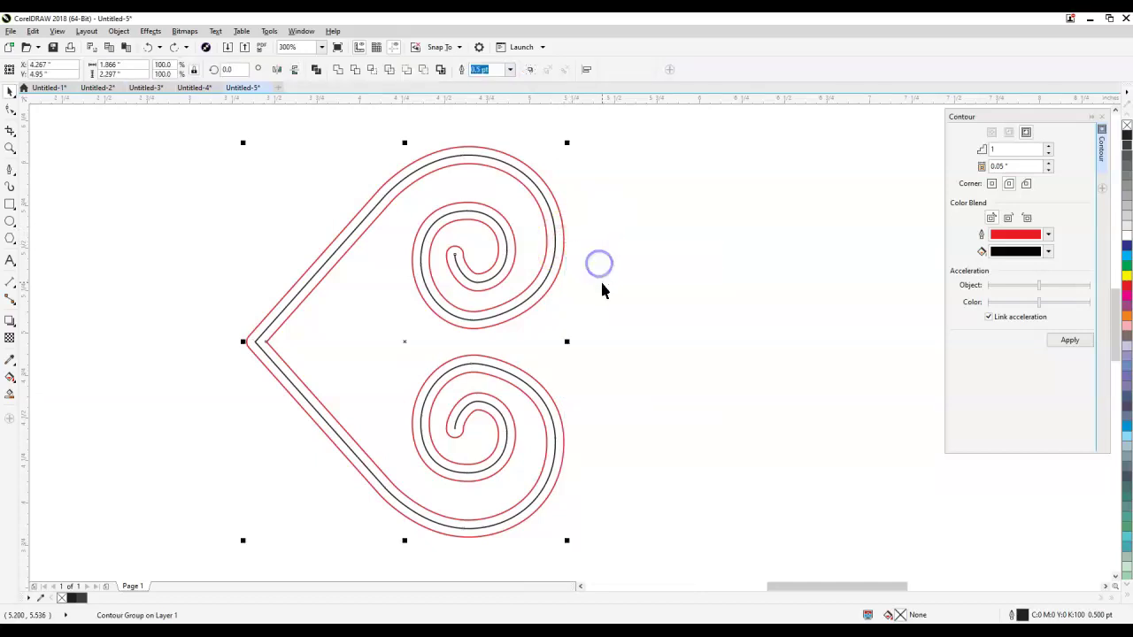
{"action": "left_click", "coordinate": [601, 290]}
{"action": "scroll", "coordinate": [428, 314], "scroll_direction": "down", "scroll_amount": 3}
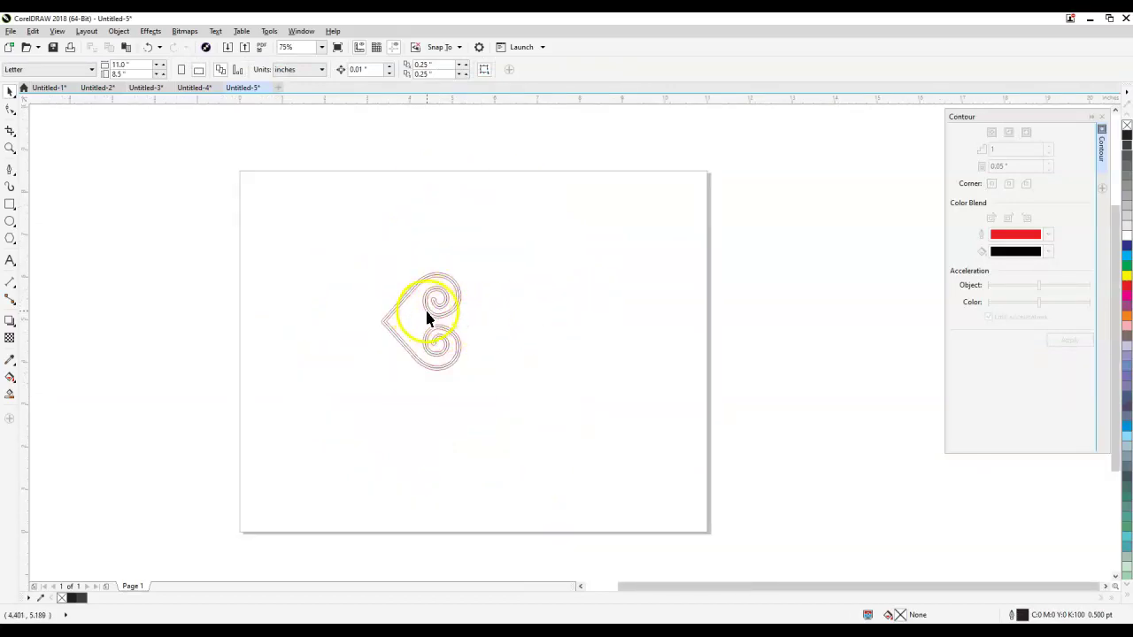
- Shift the original heart right, fill the separated contour solid black, and move it left
{"action": "left_click", "coordinate": [425, 317]}
{"action": "left_click_drag", "start_coordinate": [426, 317], "coordinate": [508, 317]}
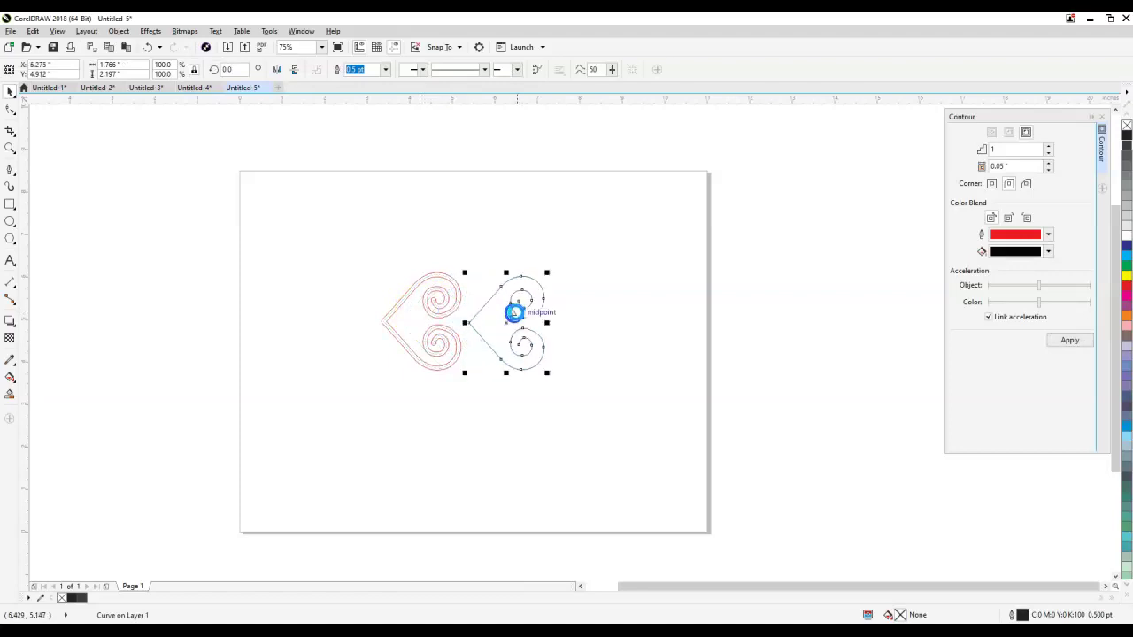
{"action": "left_click", "coordinate": [385, 321]}
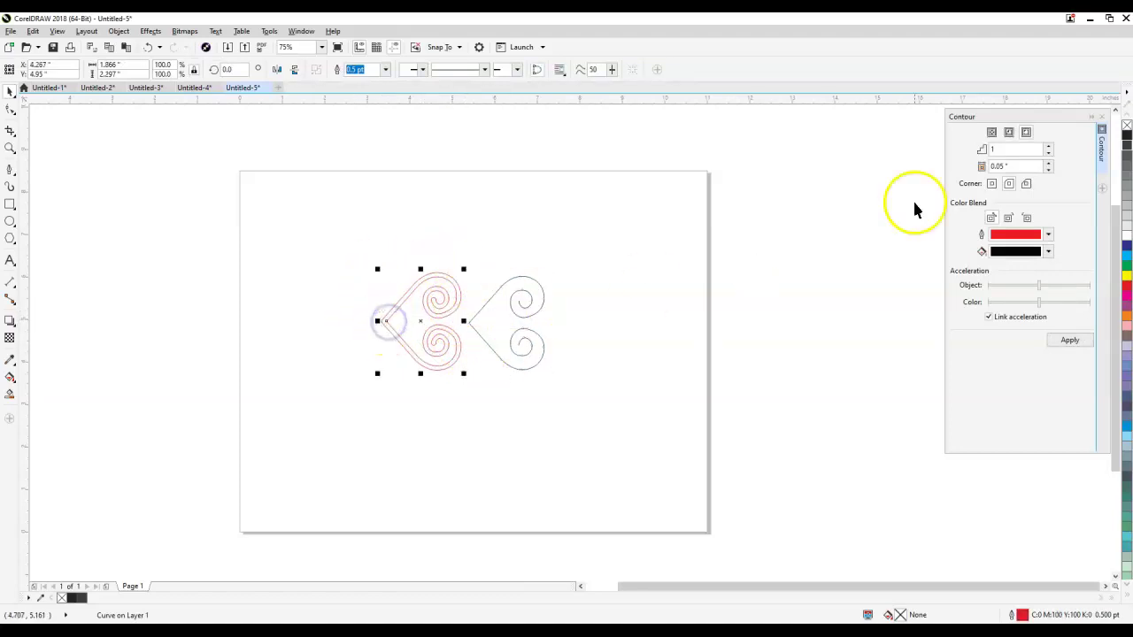
{"action": "left_click", "coordinate": [1127, 142]}
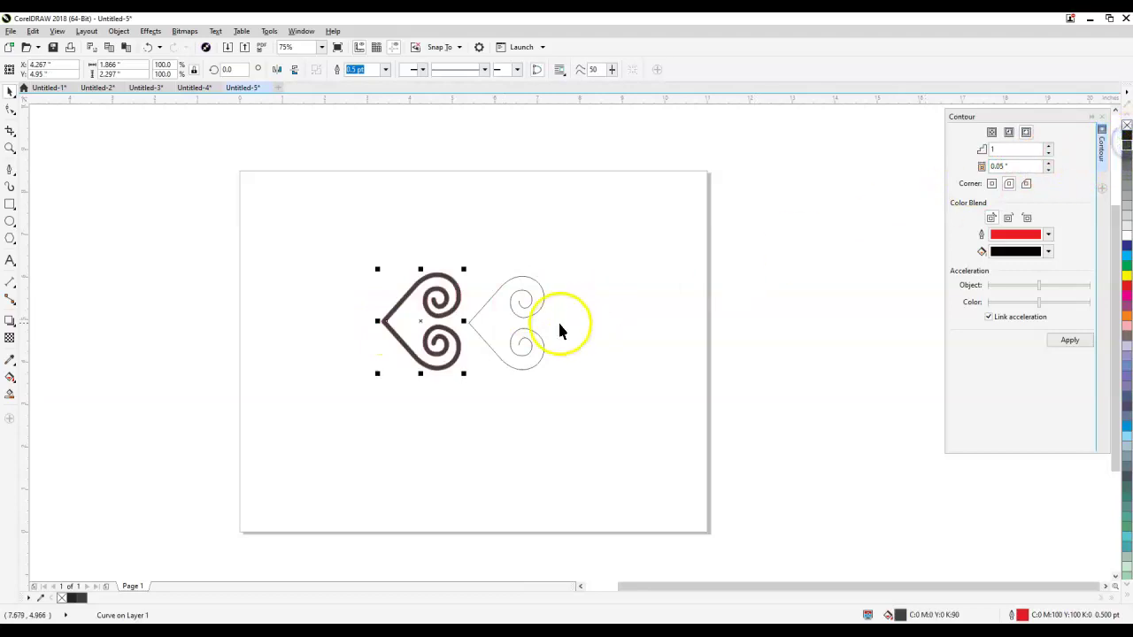
{"action": "left_click", "coordinate": [1127, 133]}
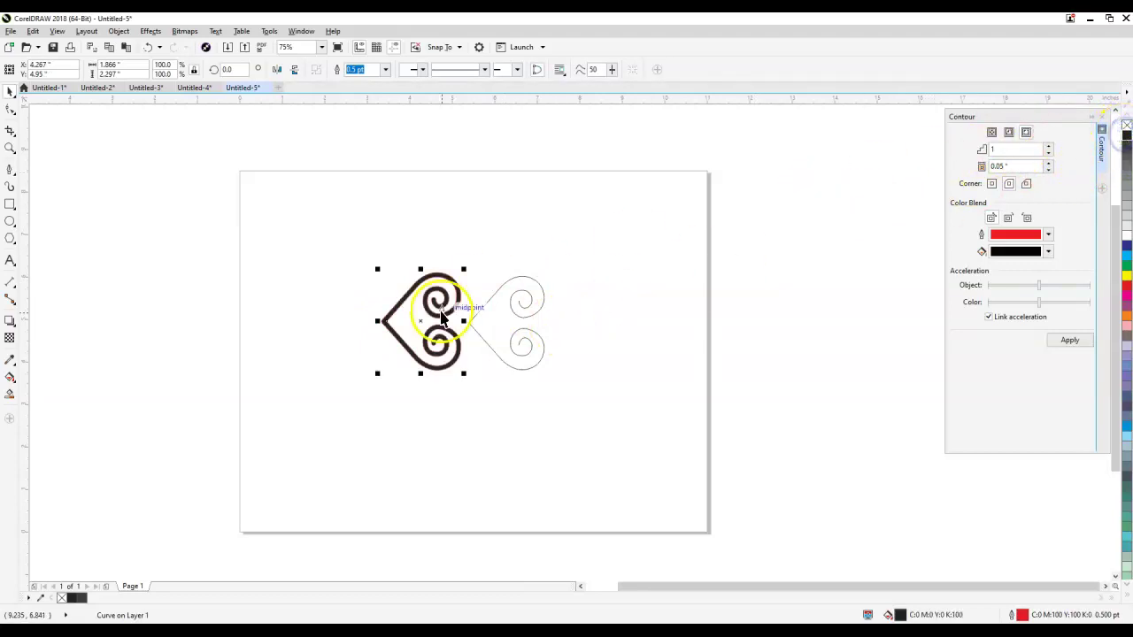
{"action": "left_click_drag", "start_coordinate": [442, 317], "coordinate": [317, 323]}
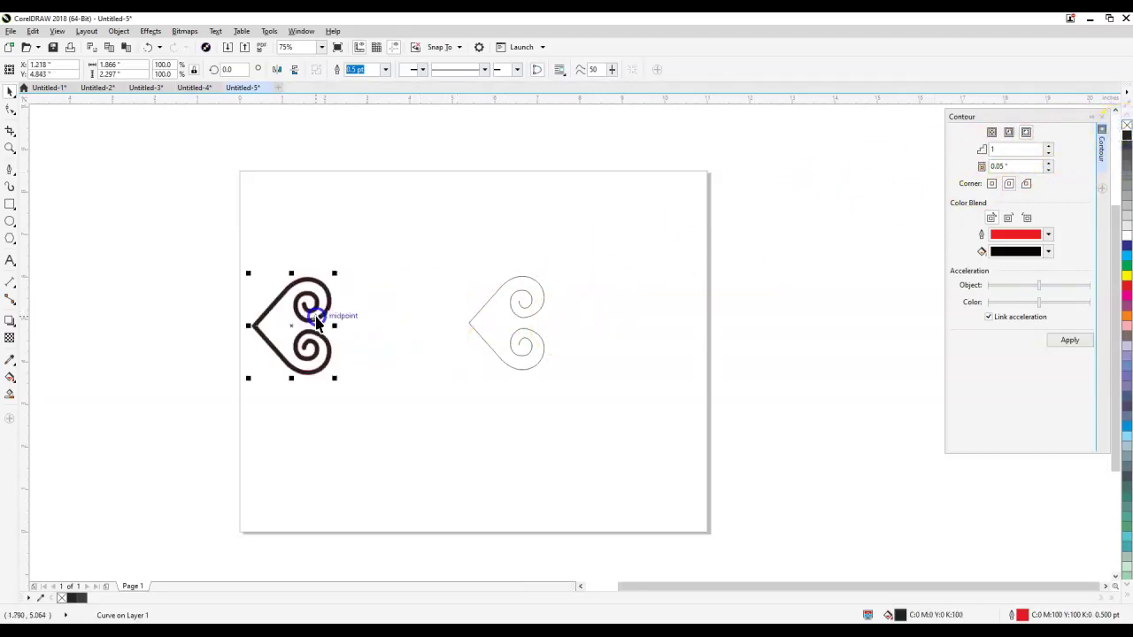
- Apply a 0.08-inch contour offset to the outline heart and fill it 90% black
{"action": "left_click", "coordinate": [1022, 167]}
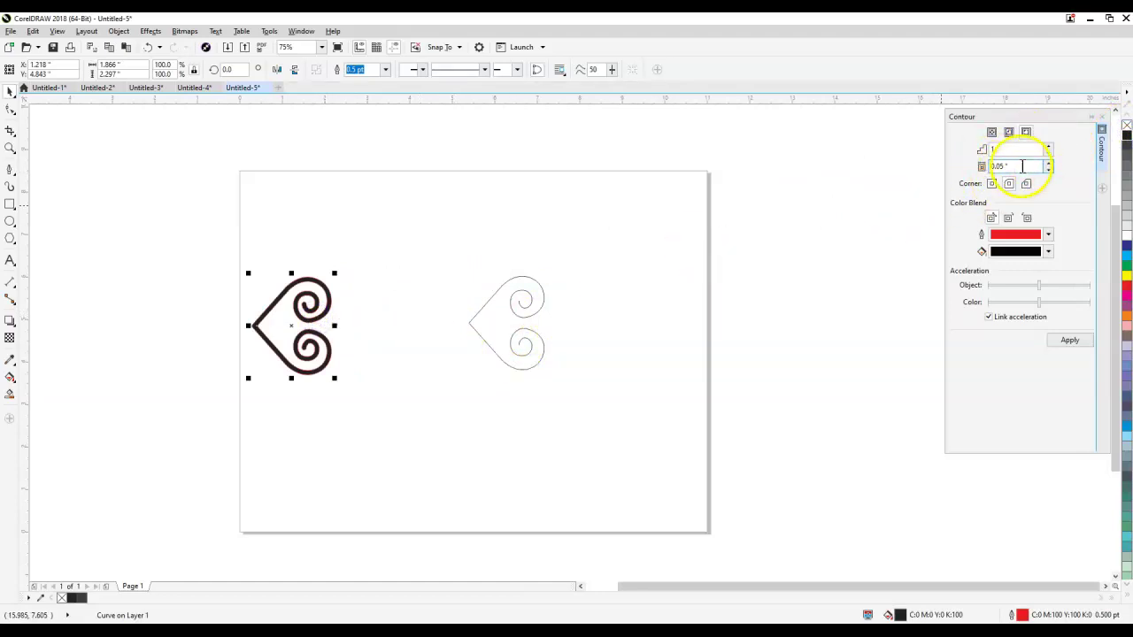
{"action": "left_click", "coordinate": [534, 321]}
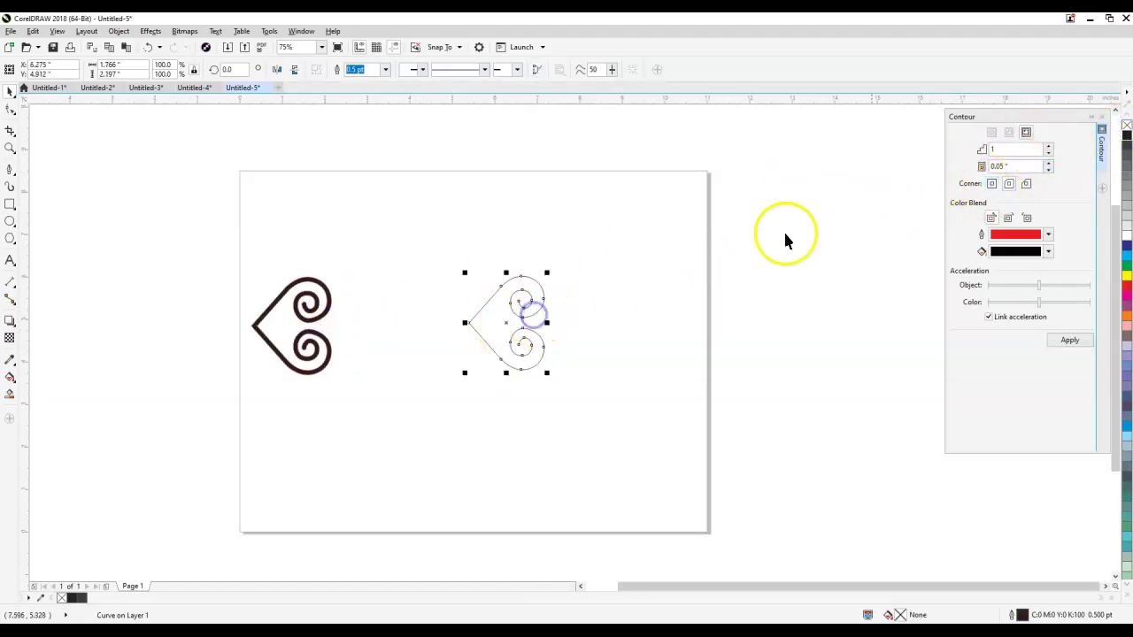
{"action": "left_click", "coordinate": [1049, 164]}
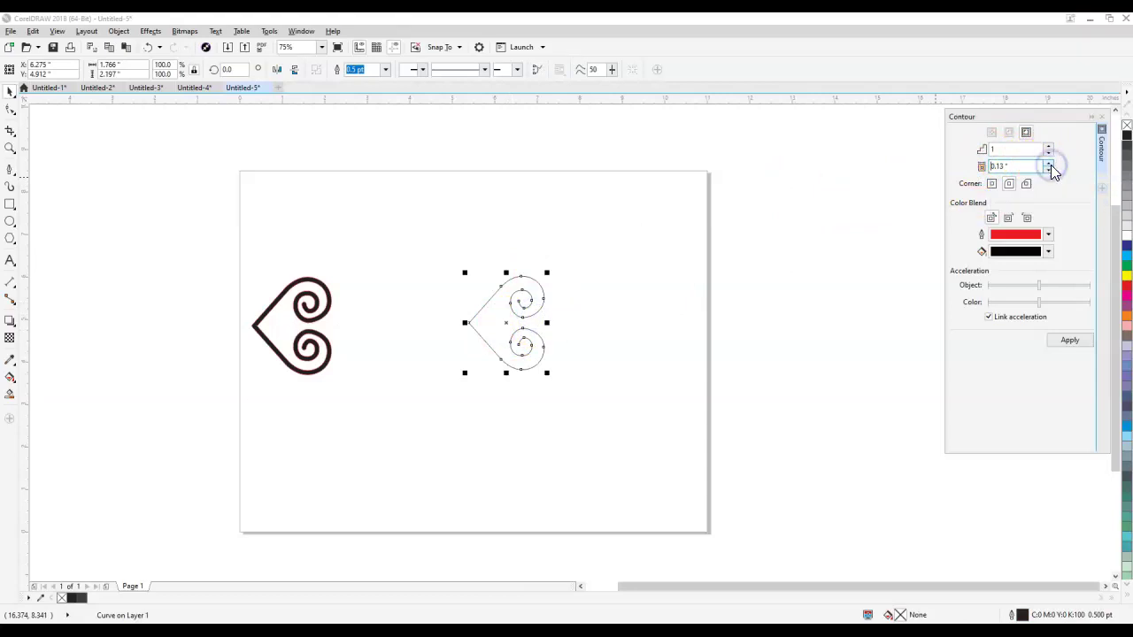
{"action": "left_click", "coordinate": [1070, 339]}
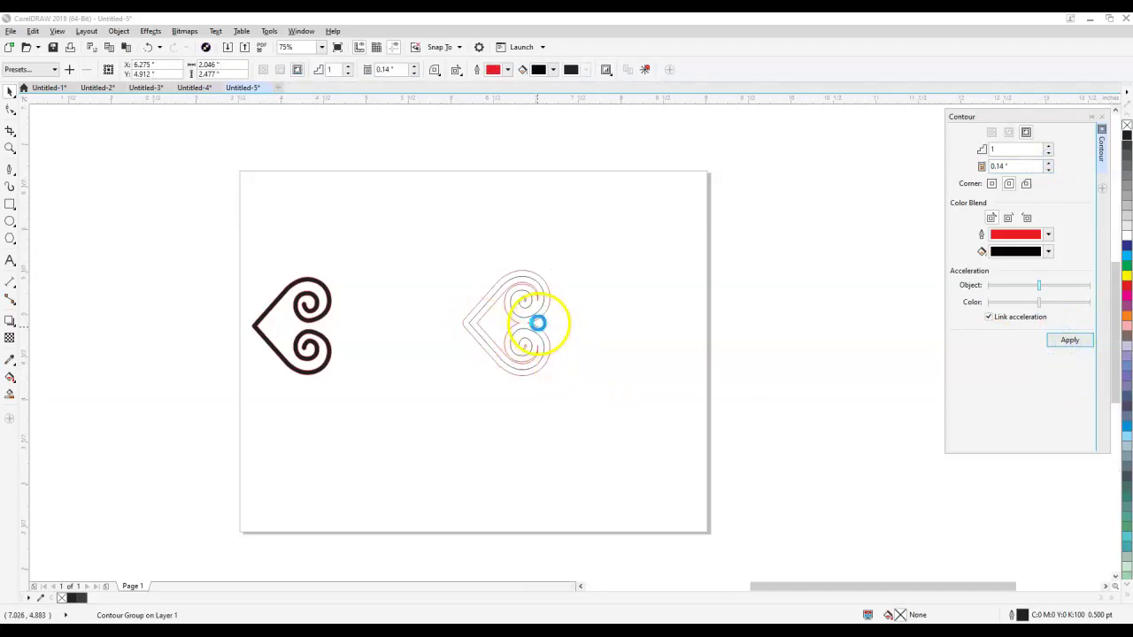
{"action": "scroll", "coordinate": [537, 322], "scroll_direction": "up", "scroll_amount": 2}
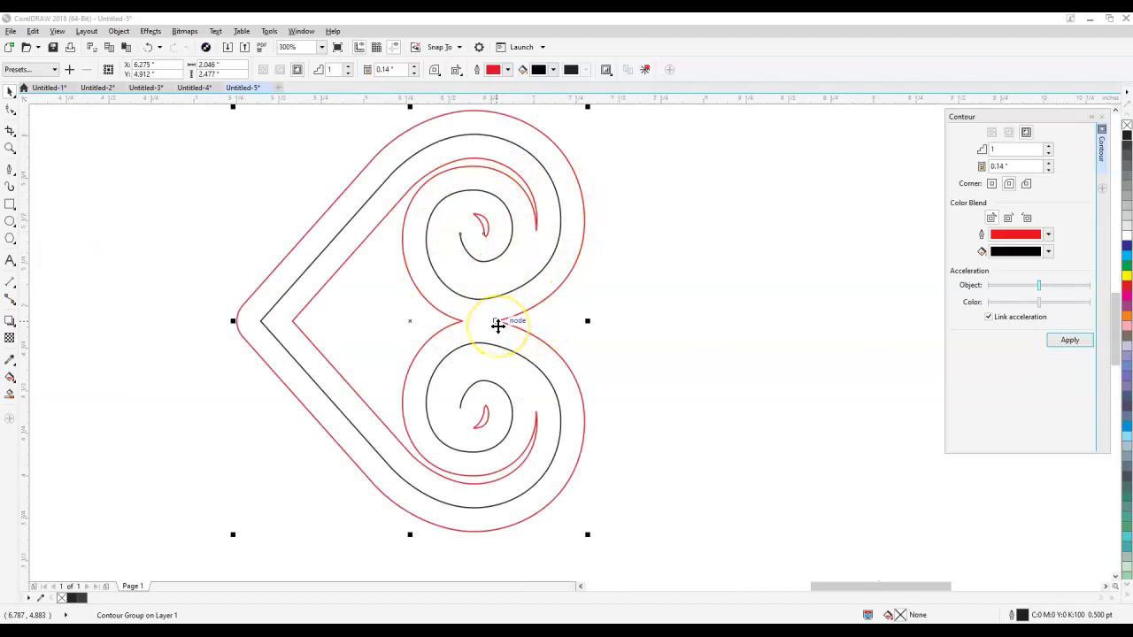
{"action": "left_click", "coordinate": [1049, 172]}
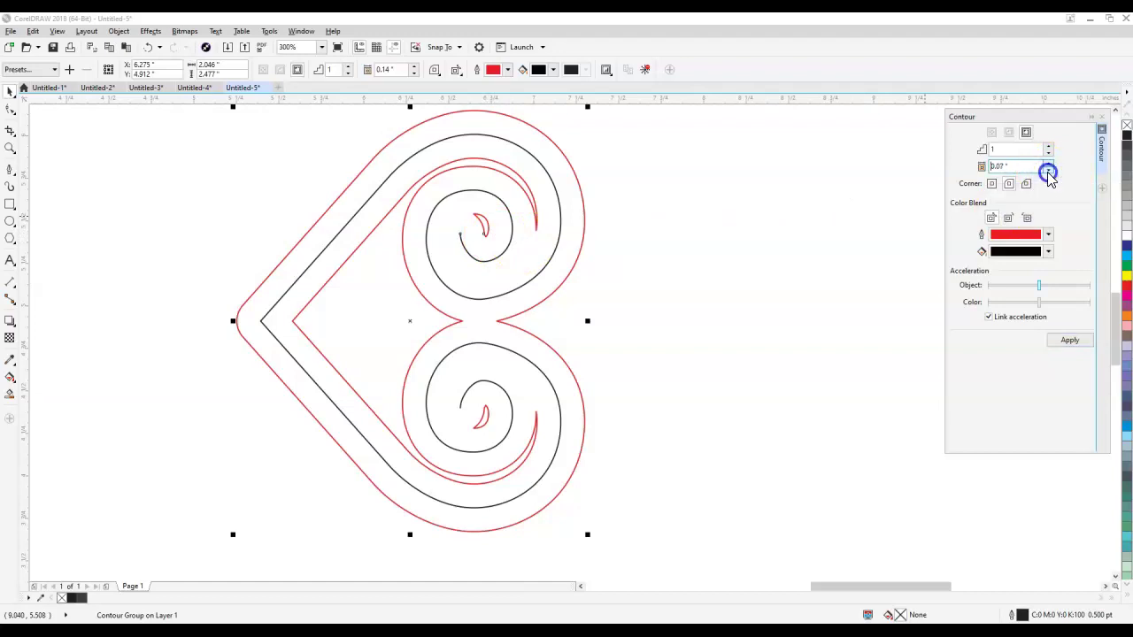
{"action": "left_click", "coordinate": [1049, 162]}
{"action": "left_click", "coordinate": [1070, 341]}
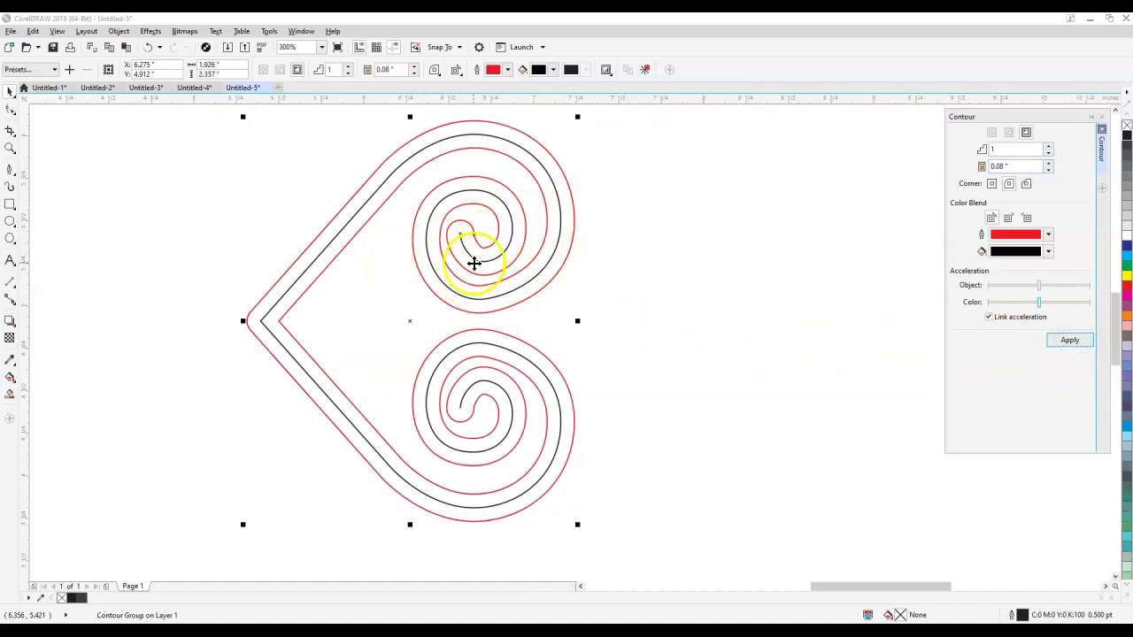
{"action": "left_click", "coordinate": [1128, 147]}
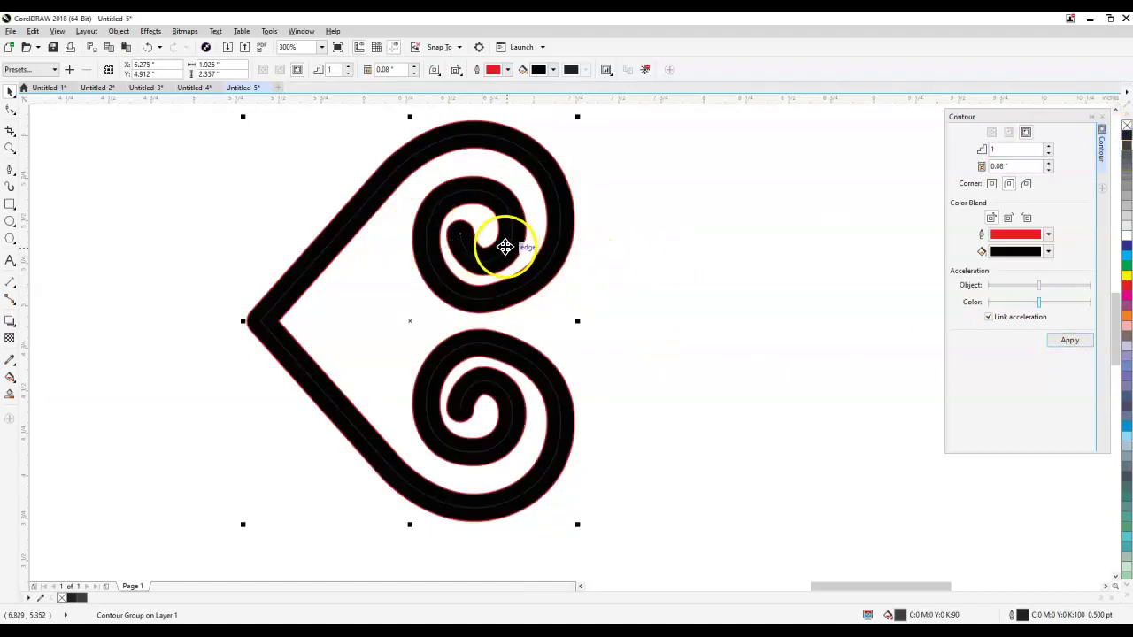
- Set the contoured heart to No Fill and break its contour group into separate curves
{"action": "left_click", "coordinate": [1127, 126]}
{"action": "left_click", "coordinate": [609, 255]}
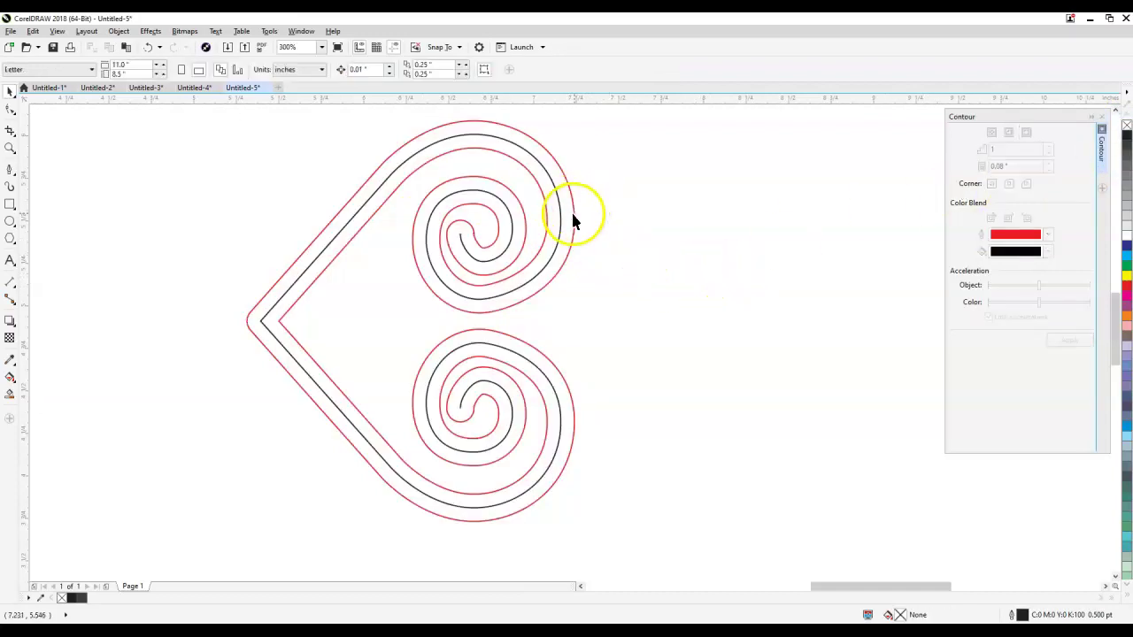
{"action": "left_click", "coordinate": [574, 221]}
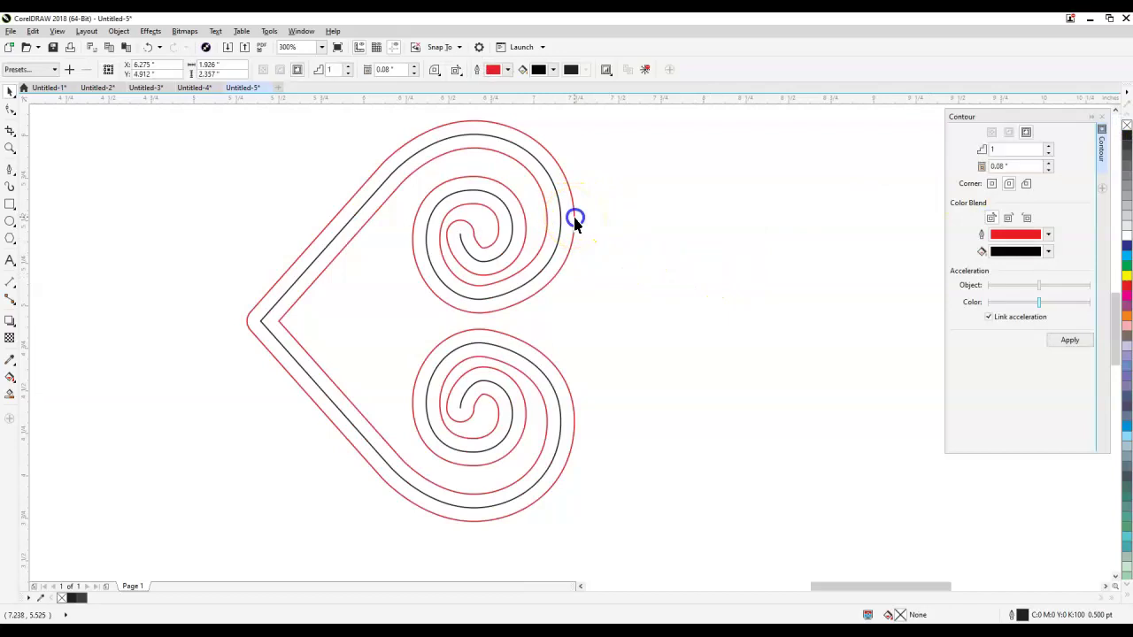
{"action": "right_click", "coordinate": [576, 221]}
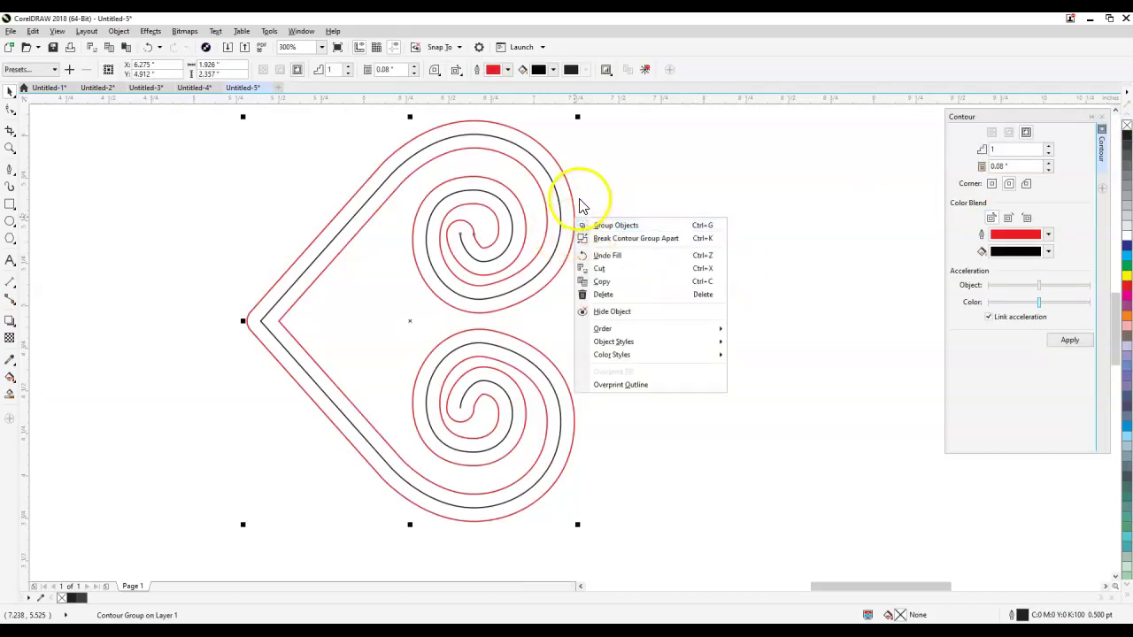
{"action": "left_click", "coordinate": [610, 239]}
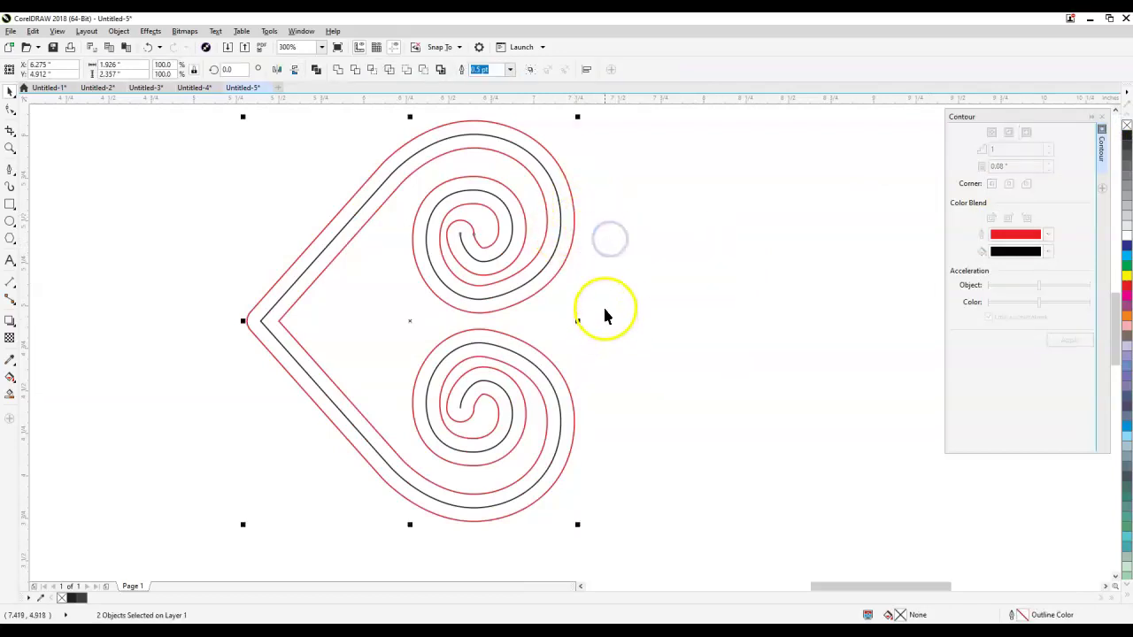
{"action": "left_click", "coordinate": [609, 275]}
- Drag the thin original heart left, between the black filled heart and the red contour heart
{"action": "scroll", "coordinate": [555, 253], "scroll_direction": "down", "scroll_amount": 4}
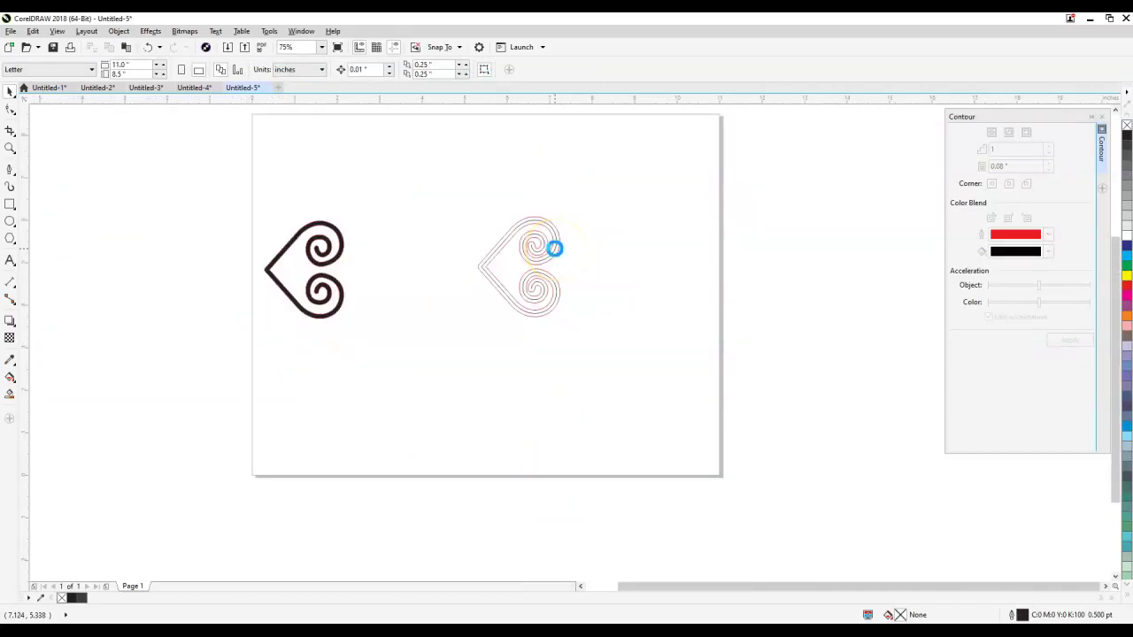
{"action": "left_click_drag", "start_coordinate": [553, 240], "coordinate": [446, 243]}
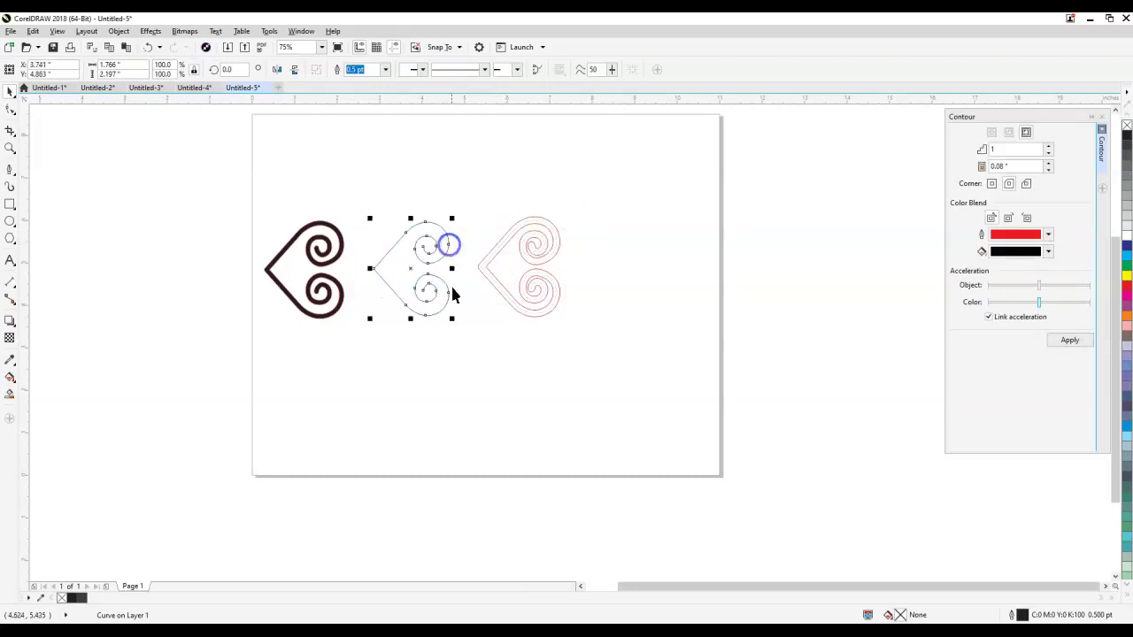
{"action": "left_click", "coordinate": [460, 364]}
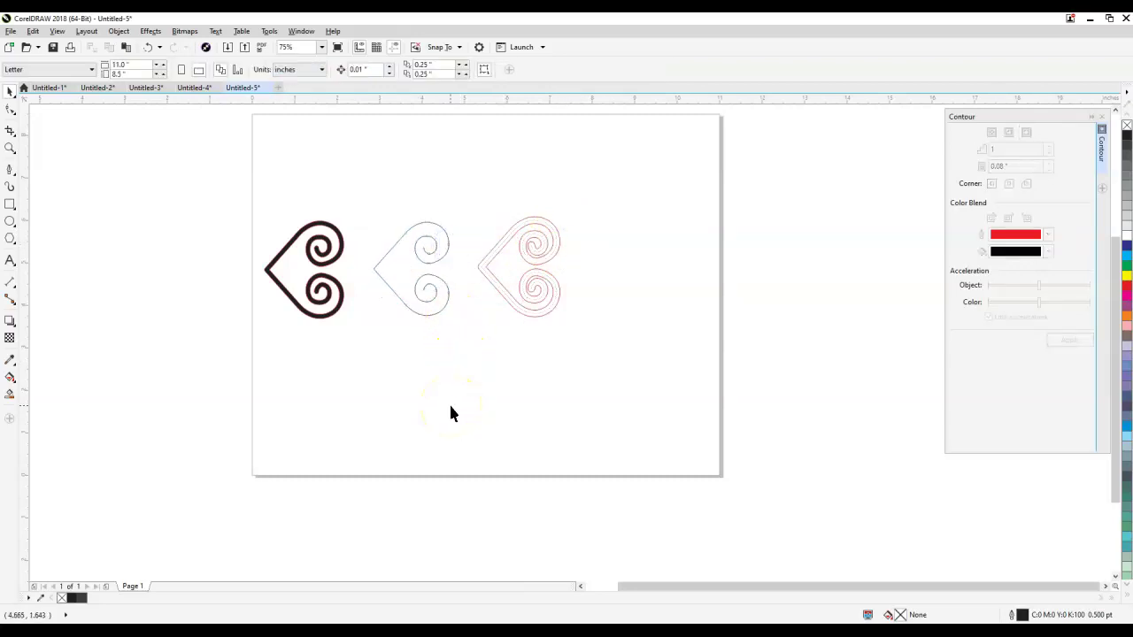